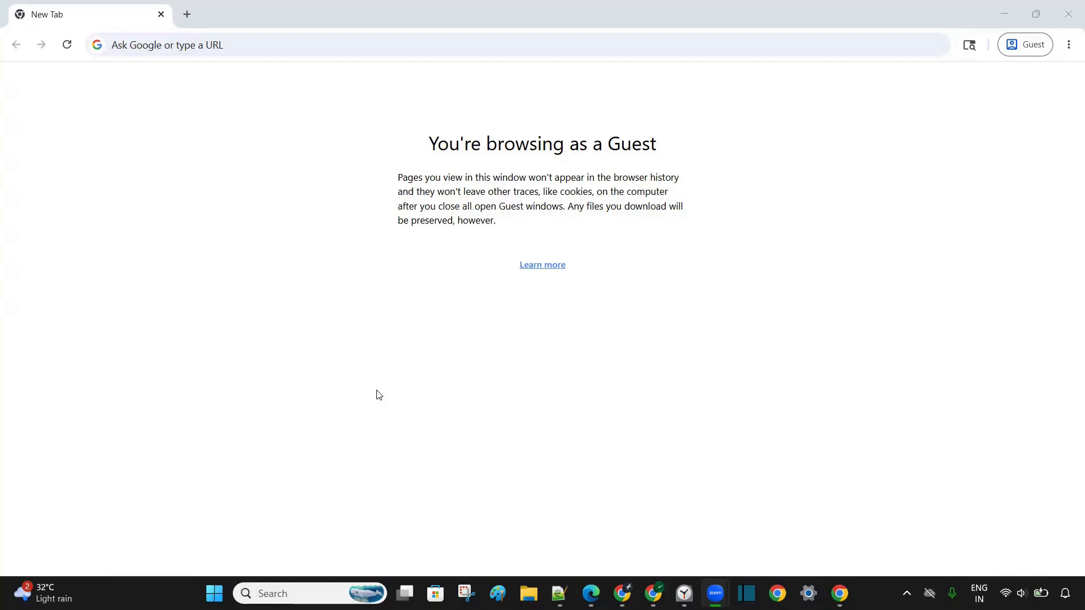
Step: Search Google for "postgresql download" and open the official PostgreSQL Downloads page
{"action": "left_click", "coordinate": [307, 197]}
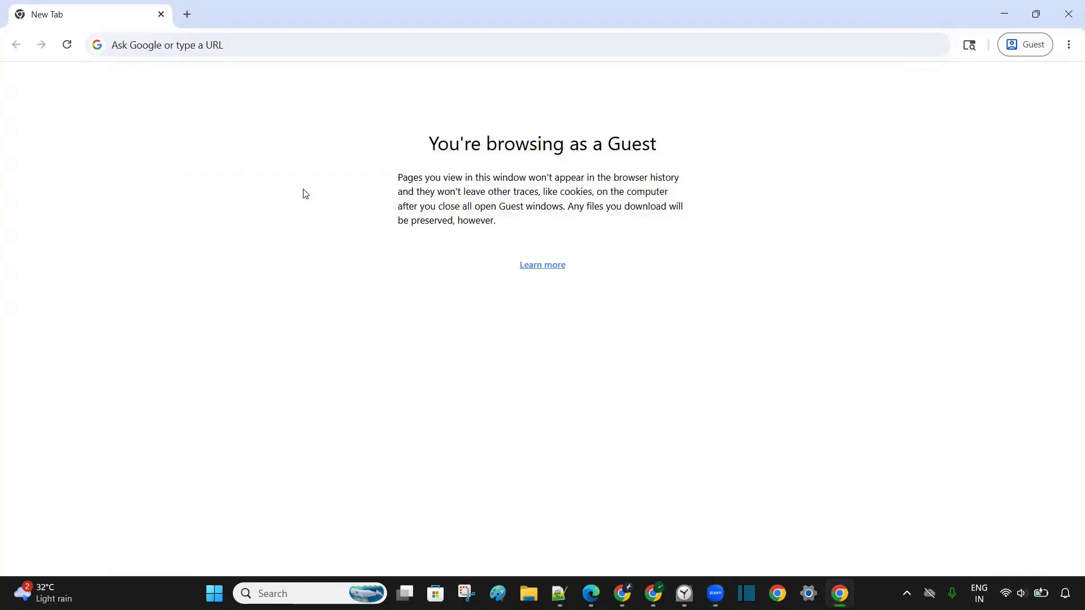
{"action": "left_click", "coordinate": [244, 42]}
{"action": "type", "text": "post"}
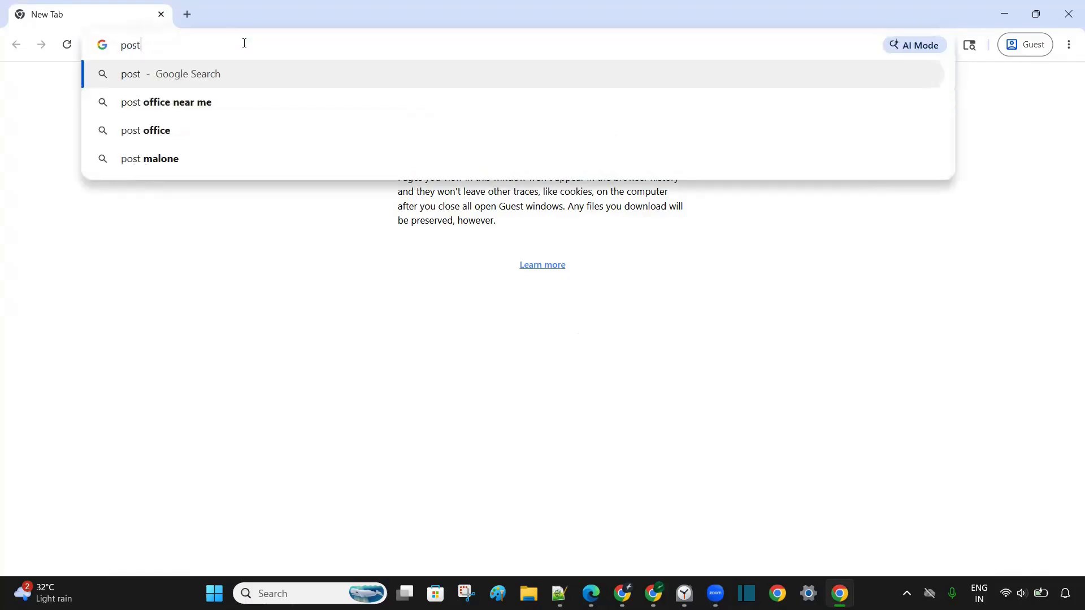
{"action": "type", "text": "gresql download"}
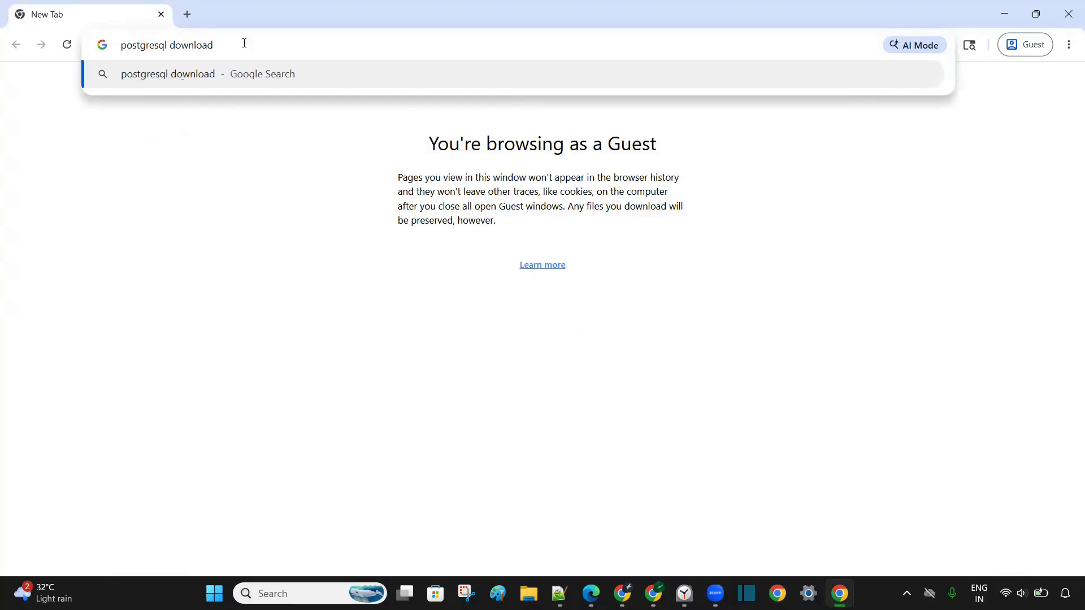
{"action": "key", "text": "Return"}
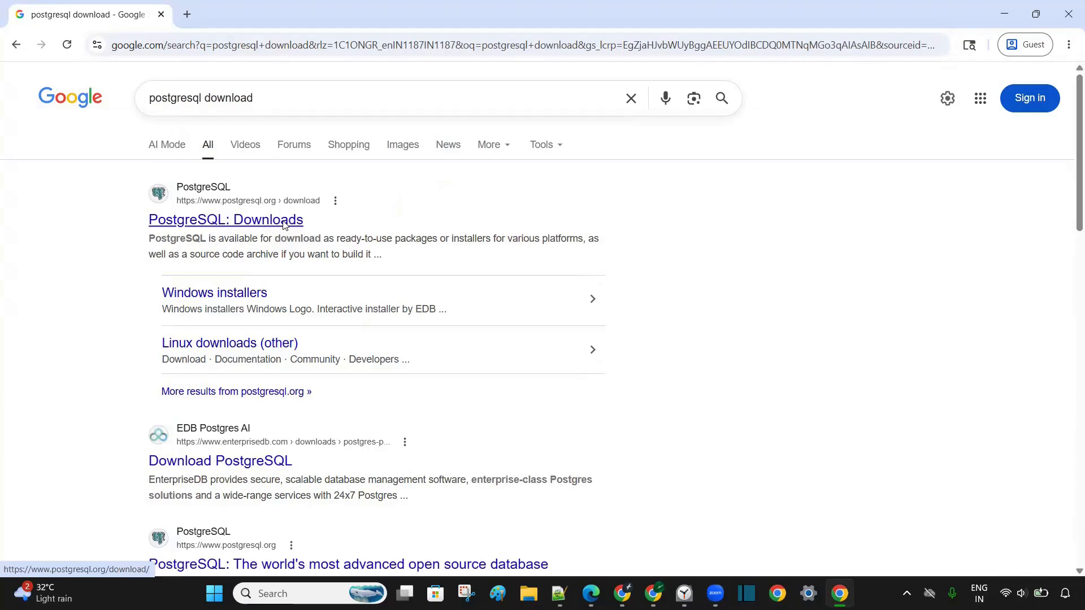
{"action": "left_click", "coordinate": [285, 225]}
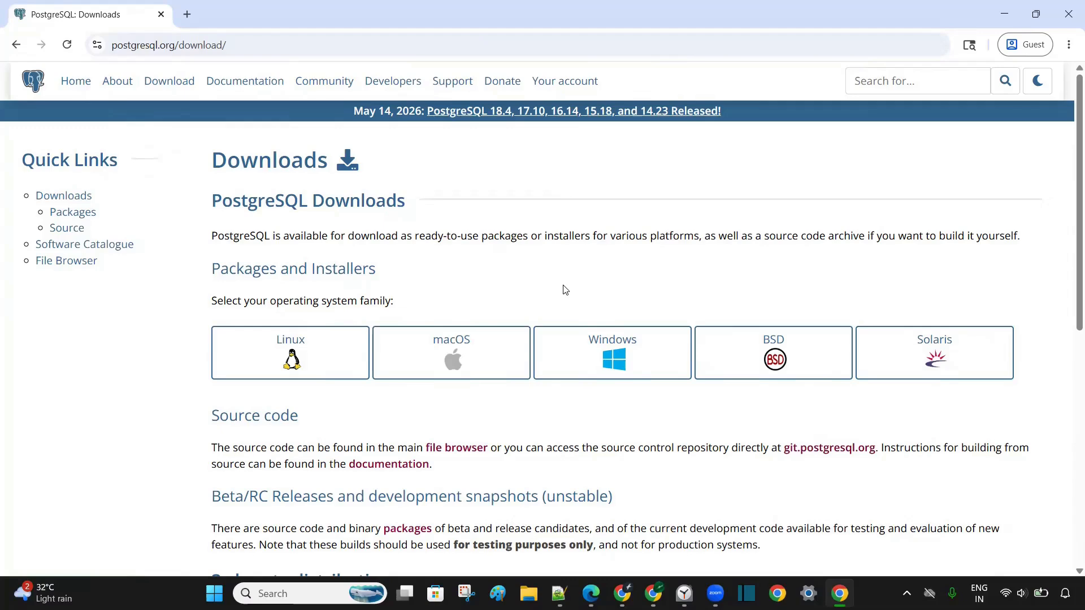
Step: Go to EDB's installer download page for Windows and accept only the required cookies
{"action": "left_click", "coordinate": [643, 361]}
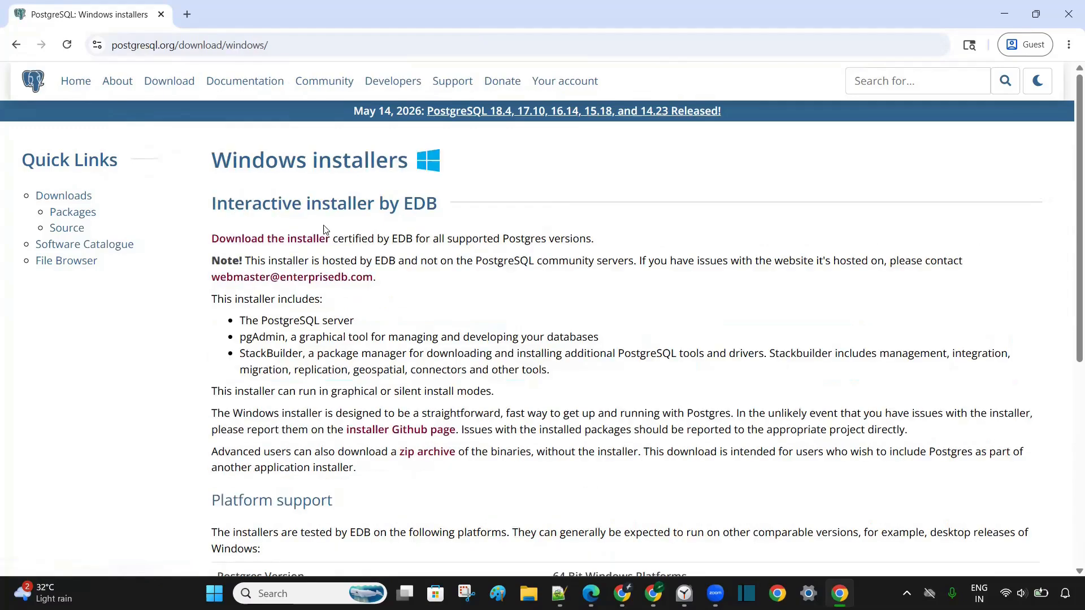
{"action": "left_click", "coordinate": [299, 244]}
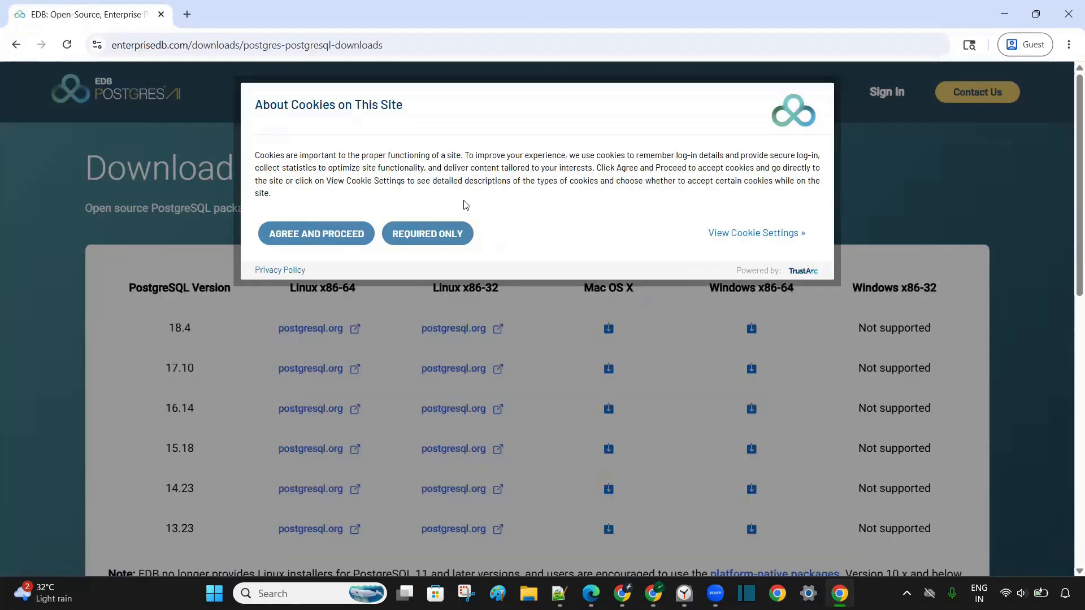
{"action": "left_click", "coordinate": [427, 240]}
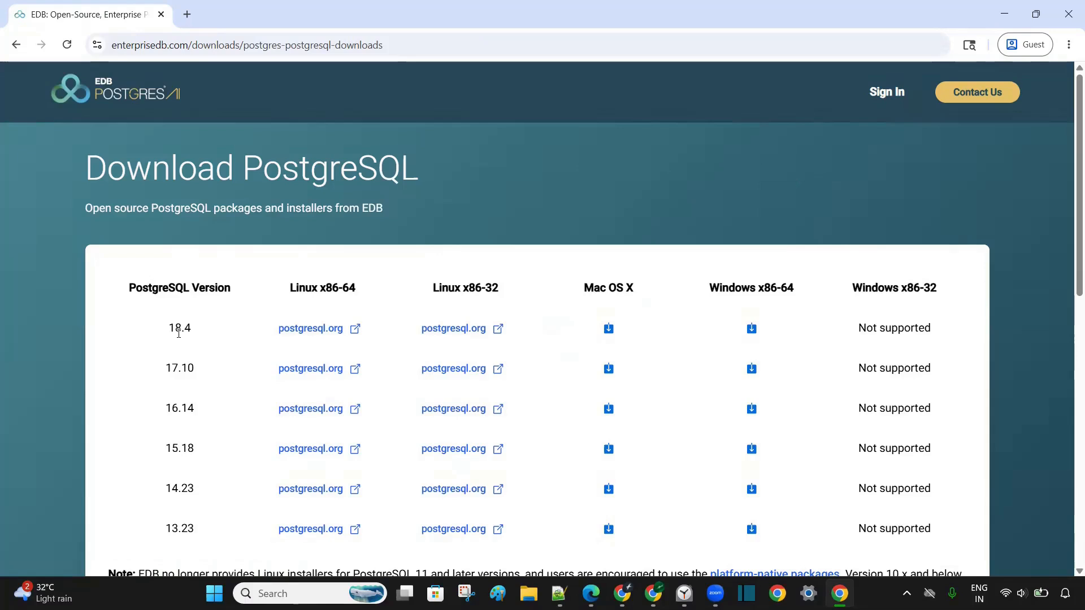
Step: Download the PostgreSQL 18.4 installer for Windows x86-64 into the Downloads folder and show the file in its folder
{"action": "left_click", "coordinate": [751, 330]}
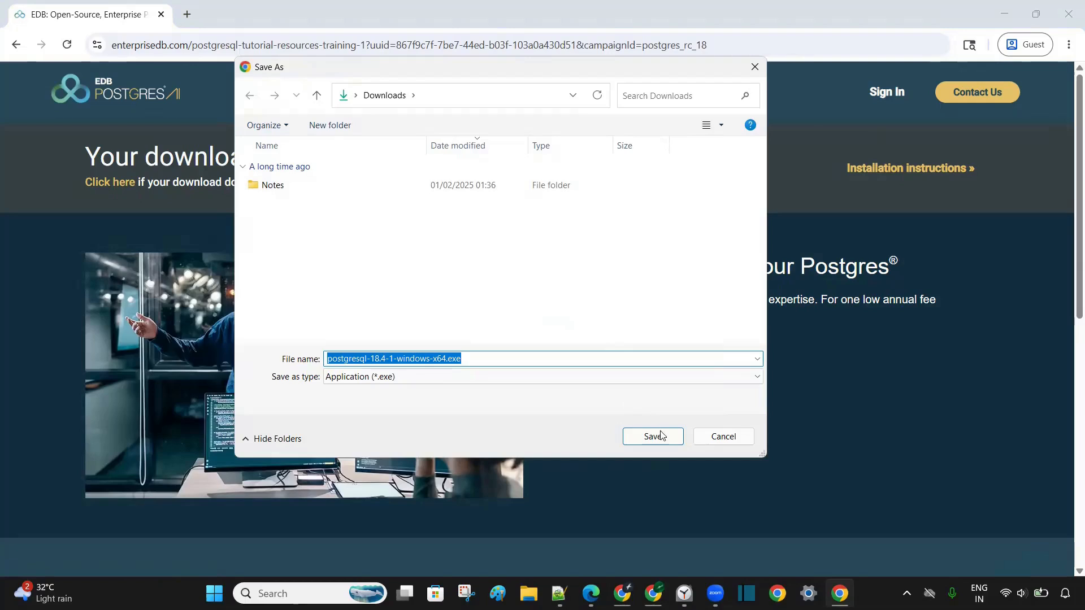
{"action": "left_click", "coordinate": [661, 438]}
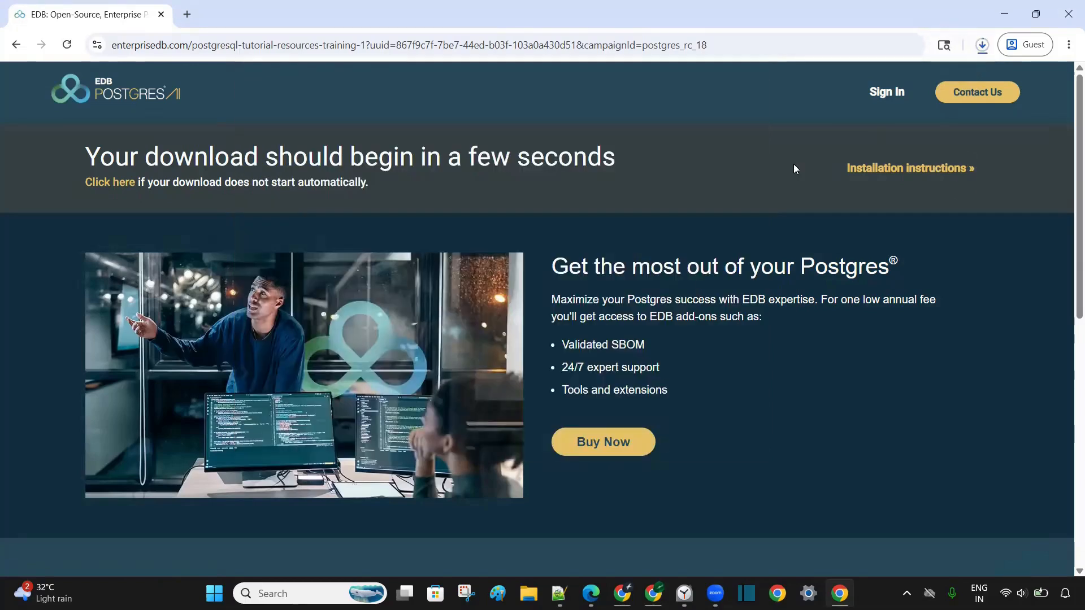
{"action": "left_click", "coordinate": [981, 47]}
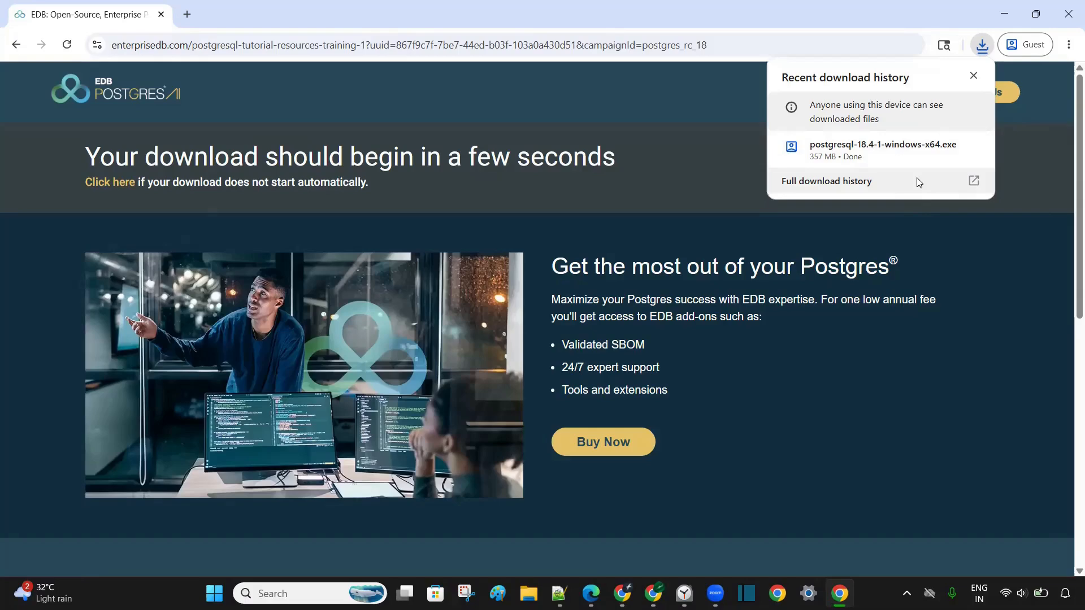
{"action": "mouse_move", "coordinate": [918, 160]}
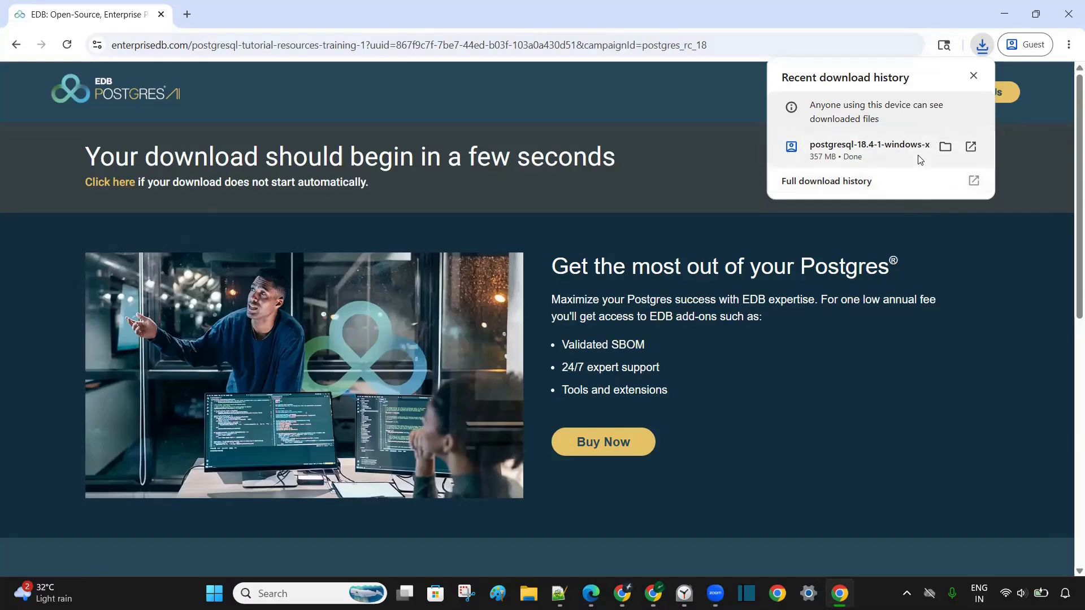
{"action": "left_click", "coordinate": [947, 149]}
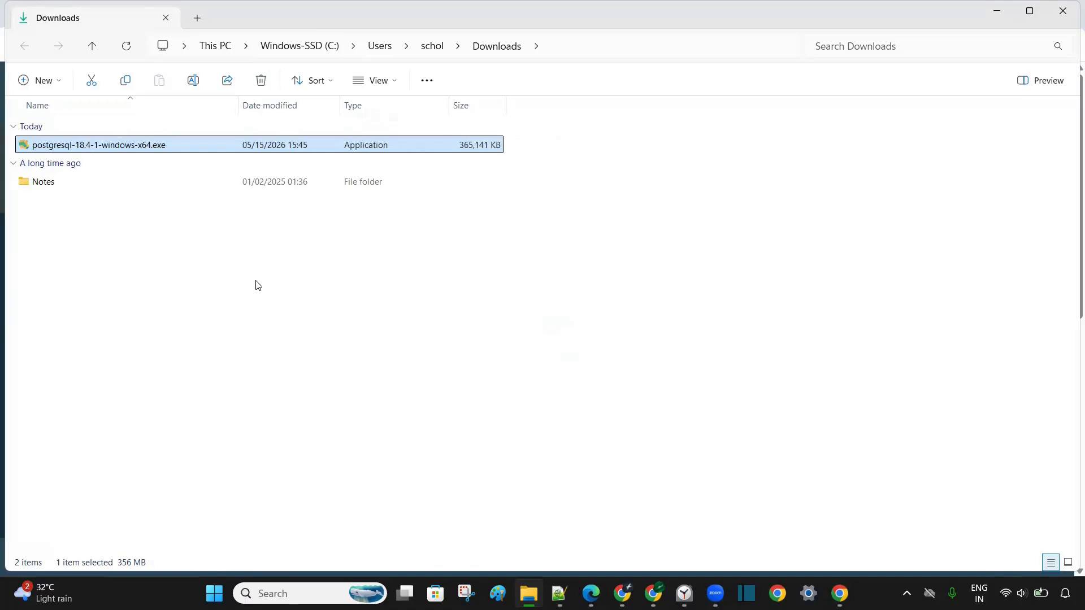
Step: Launch postgresql-18.4-1-windows-x64.exe and accept the default installation directory, all four components and the default data directory
{"action": "double_click", "coordinate": [188, 146]}
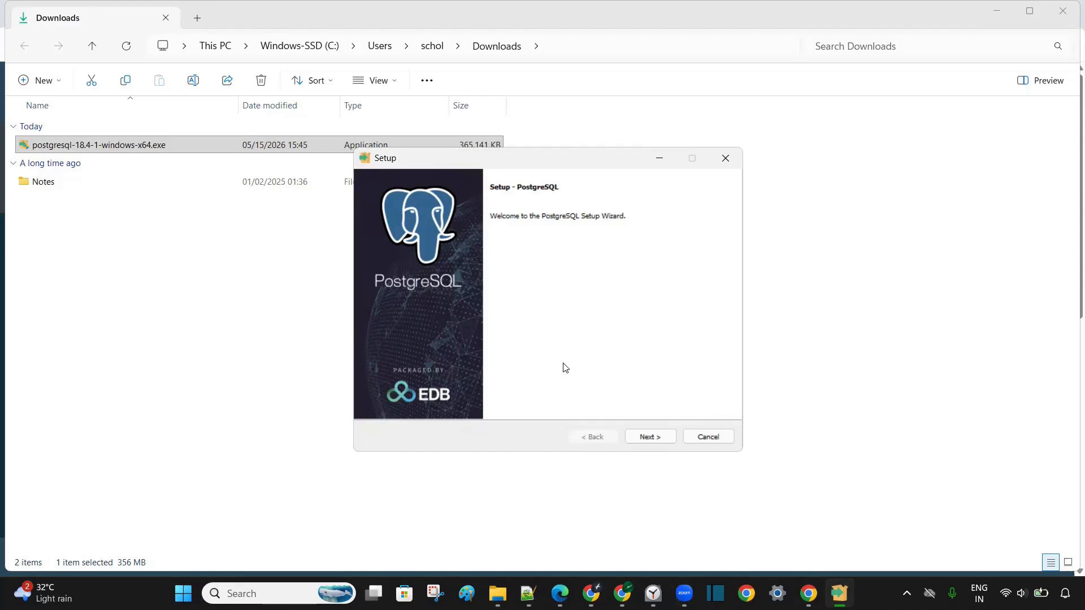
{"action": "left_click", "coordinate": [650, 436]}
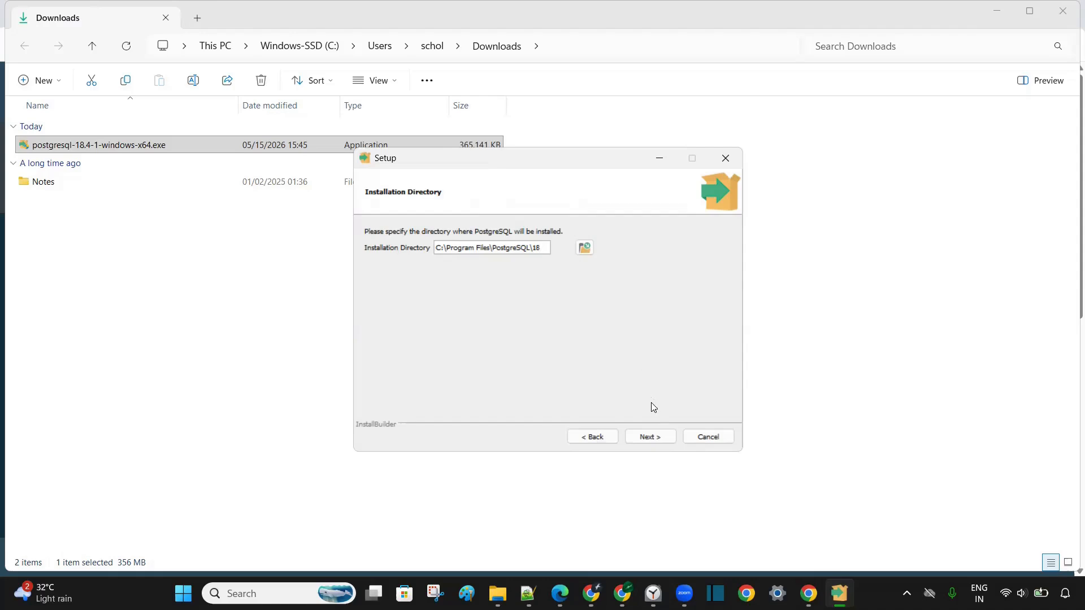
{"action": "left_click", "coordinate": [650, 438]}
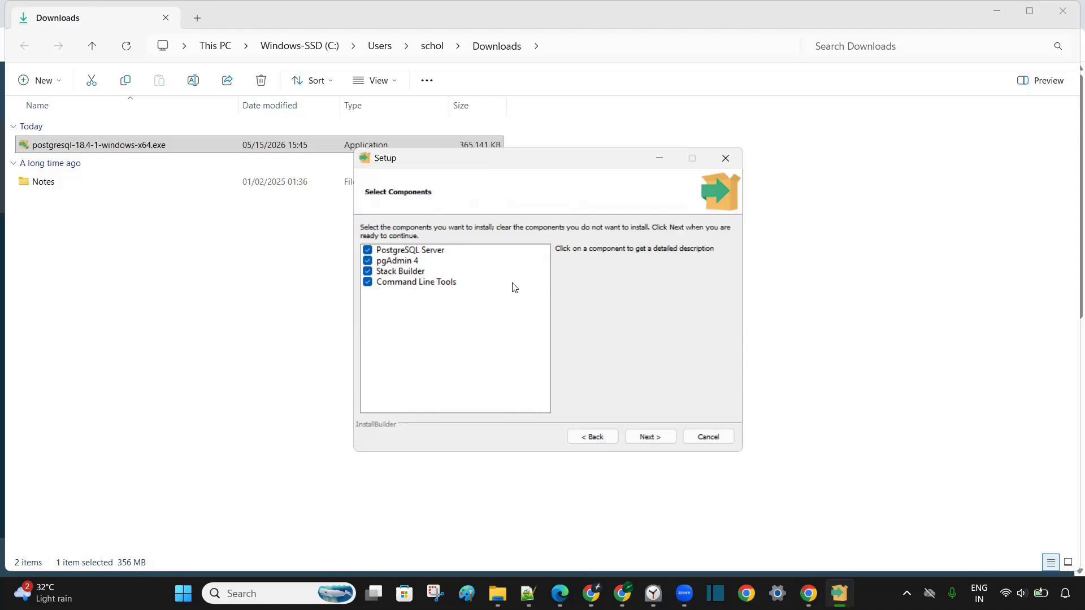
{"action": "left_click", "coordinate": [650, 438]}
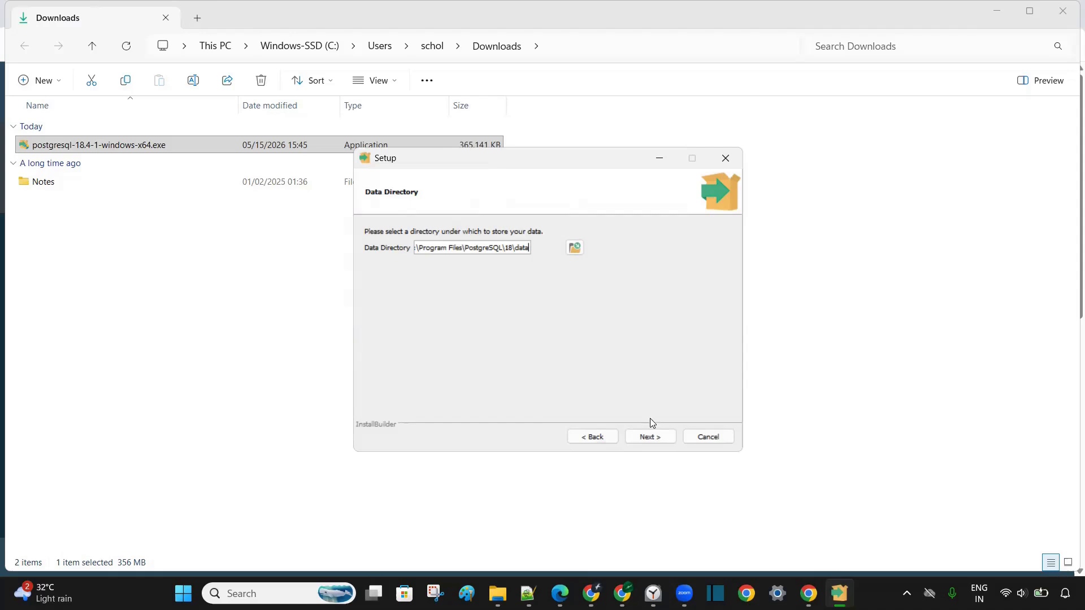
{"action": "left_click", "coordinate": [655, 437]}
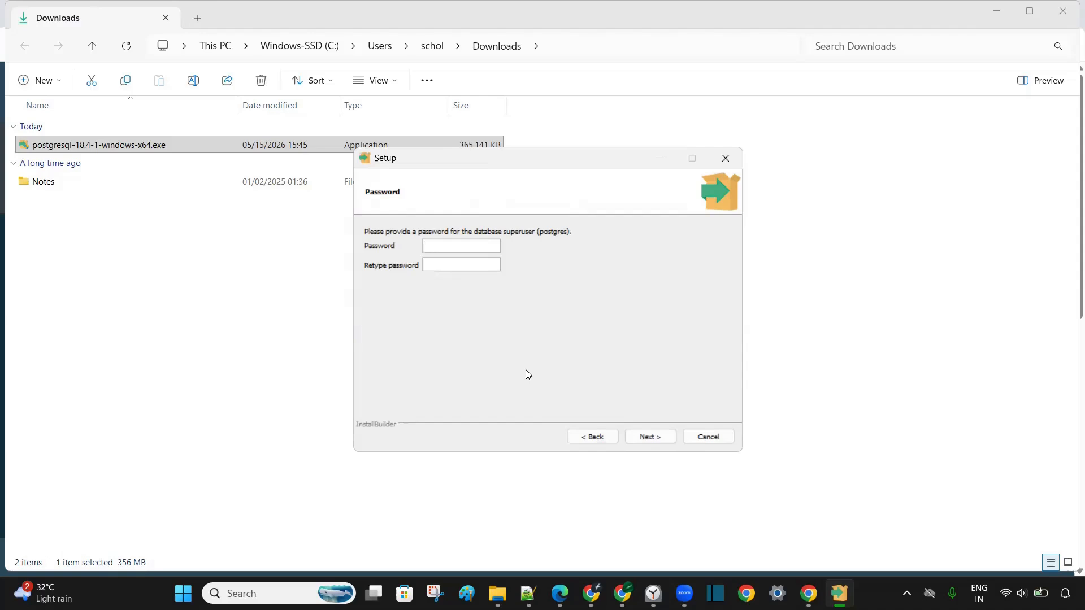
Step: Enter and retype the database superuser password, and keep port 5432 and the DEFAULT locale
{"action": "type", "text": "••••••••"}
{"action": "left_click", "coordinate": [650, 435]}
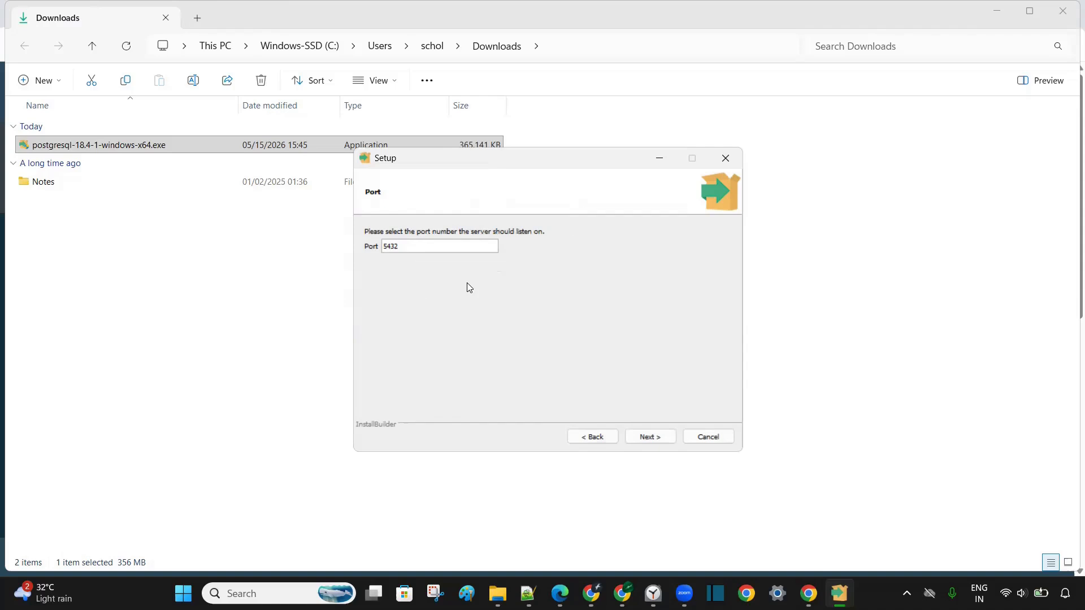
{"action": "left_click", "coordinate": [657, 440]}
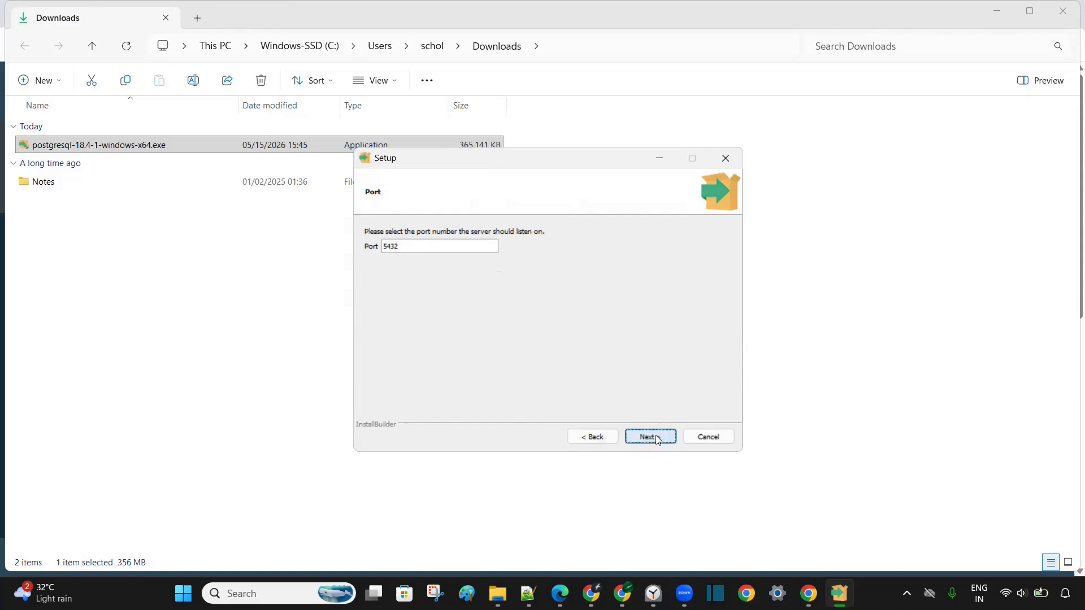
{"action": "left_click", "coordinate": [657, 439]}
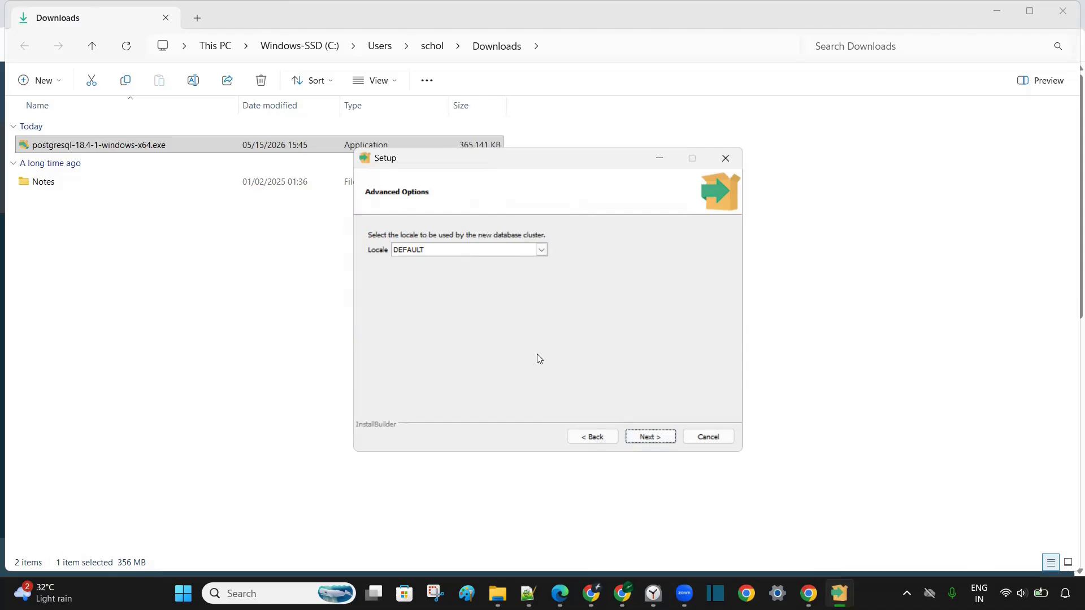
{"action": "left_click", "coordinate": [658, 436]}
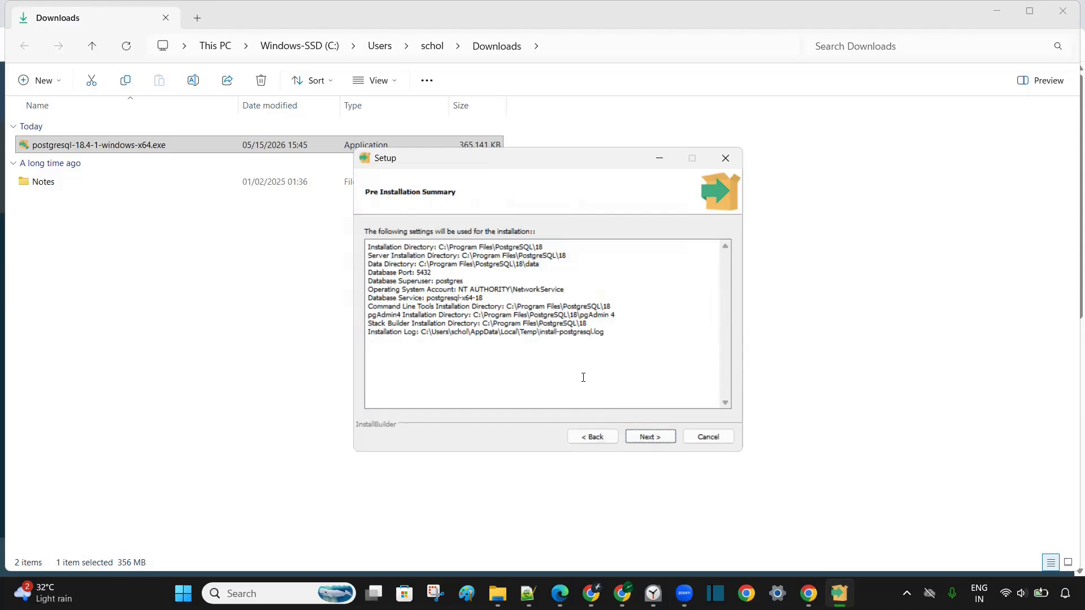
Step: Install PostgreSQL with the summarized settings and finish the setup without launching Stack Builder
{"action": "left_click", "coordinate": [661, 438]}
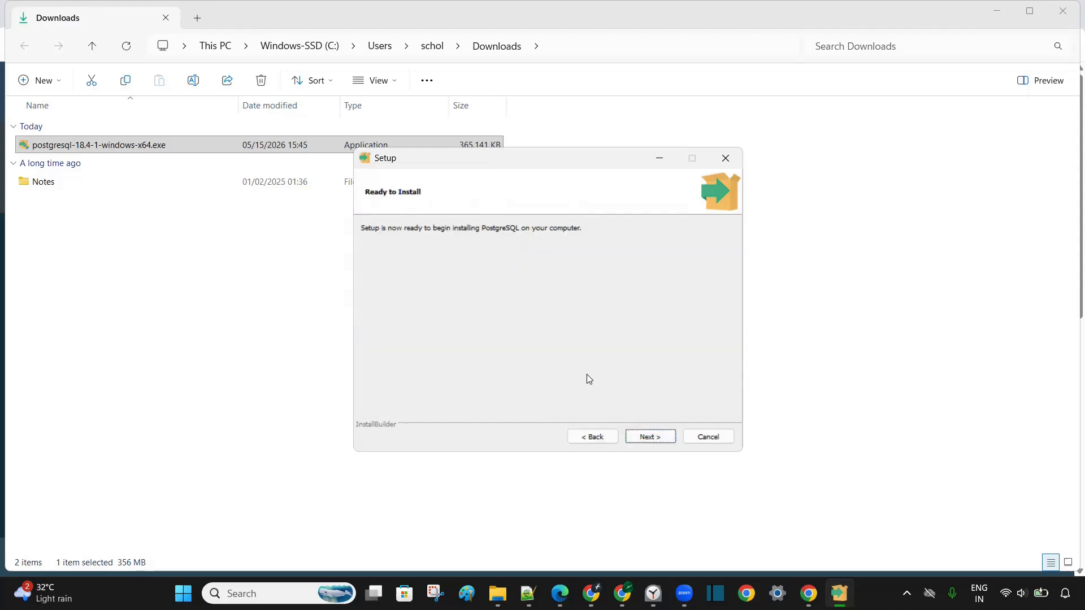
{"action": "left_click", "coordinate": [655, 435]}
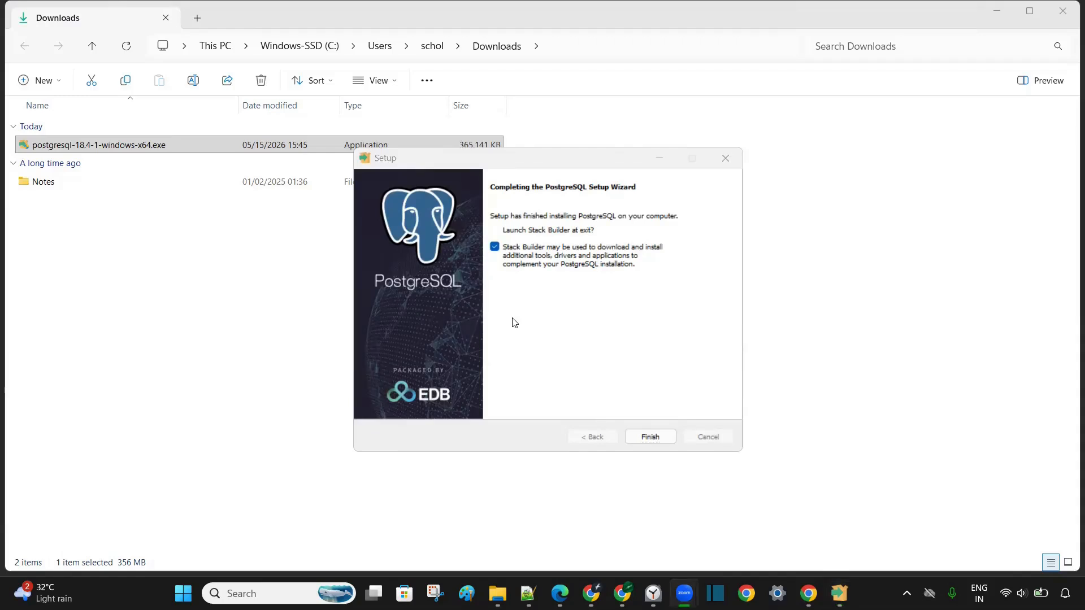
{"action": "left_click", "coordinate": [495, 248]}
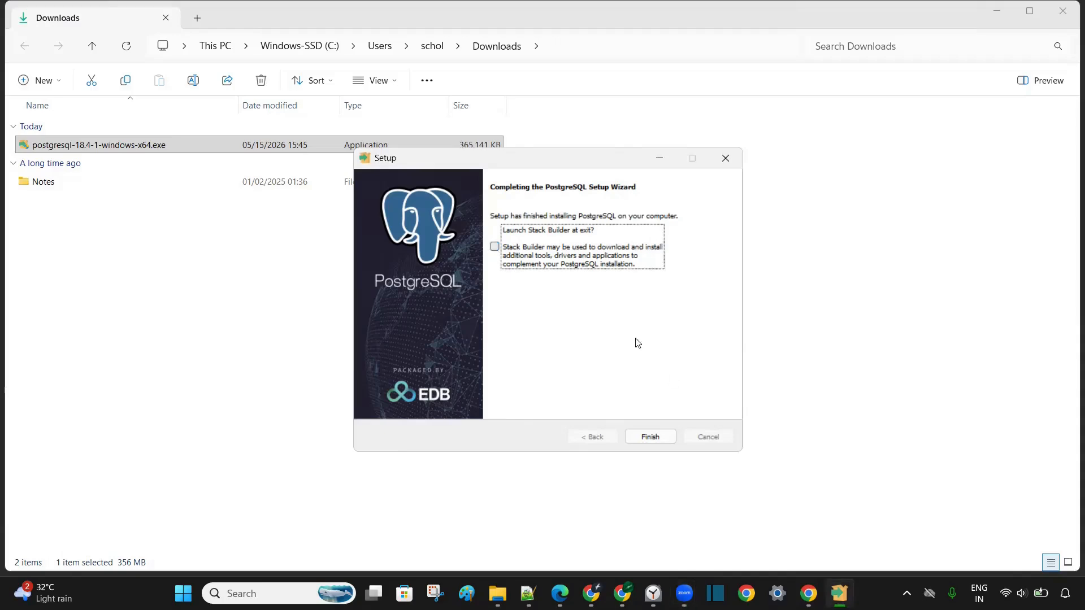
{"action": "left_click", "coordinate": [651, 437]}
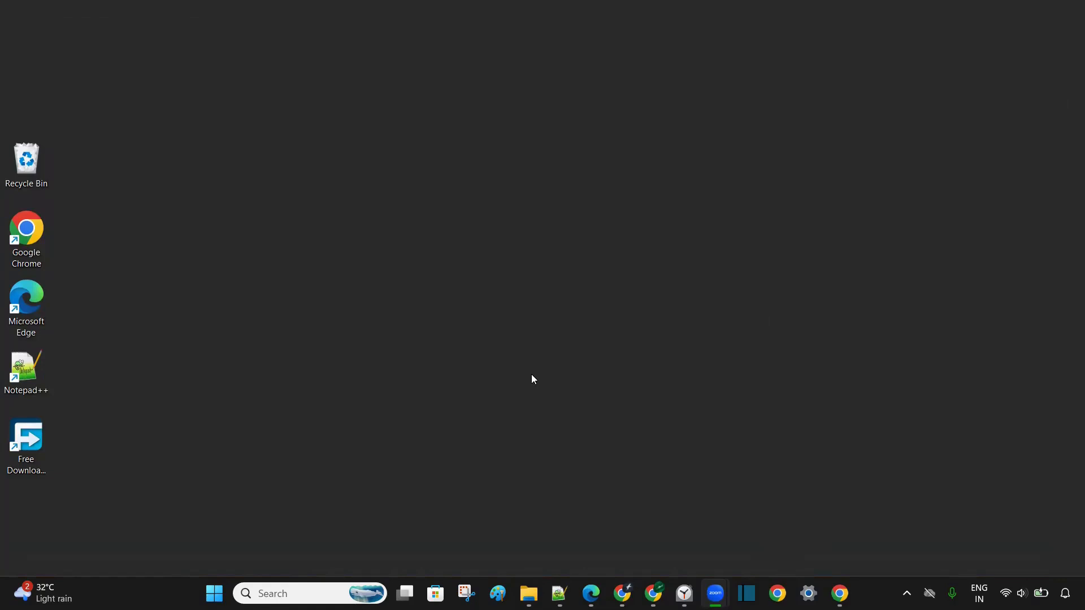
Step: Find and launch pgAdmin 4 from Windows, and maximize its window
{"action": "key", "text": "super"}
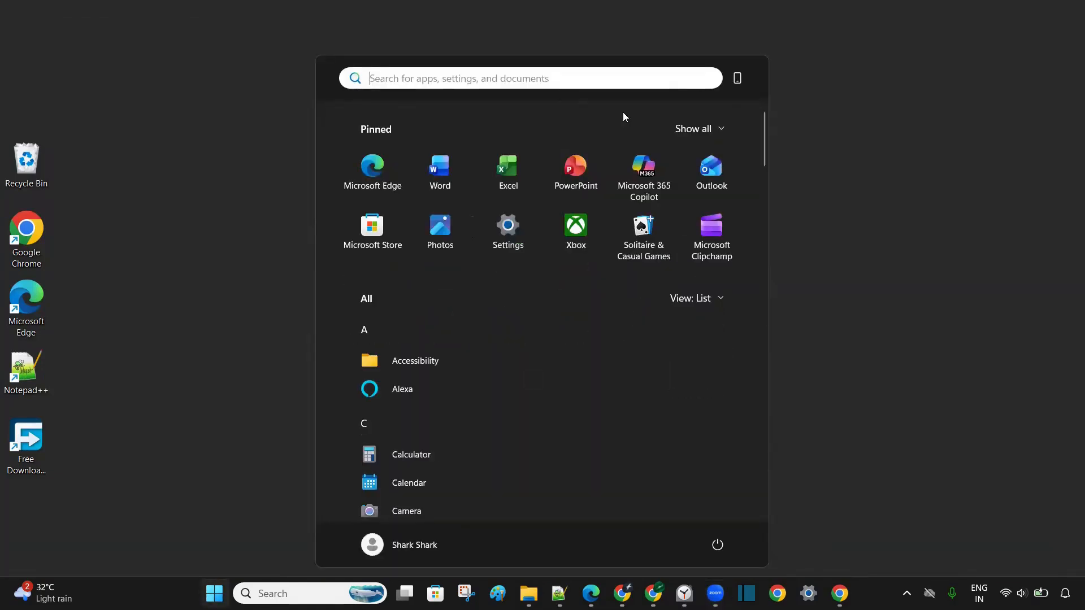
{"action": "type", "text": "pgadmin"}
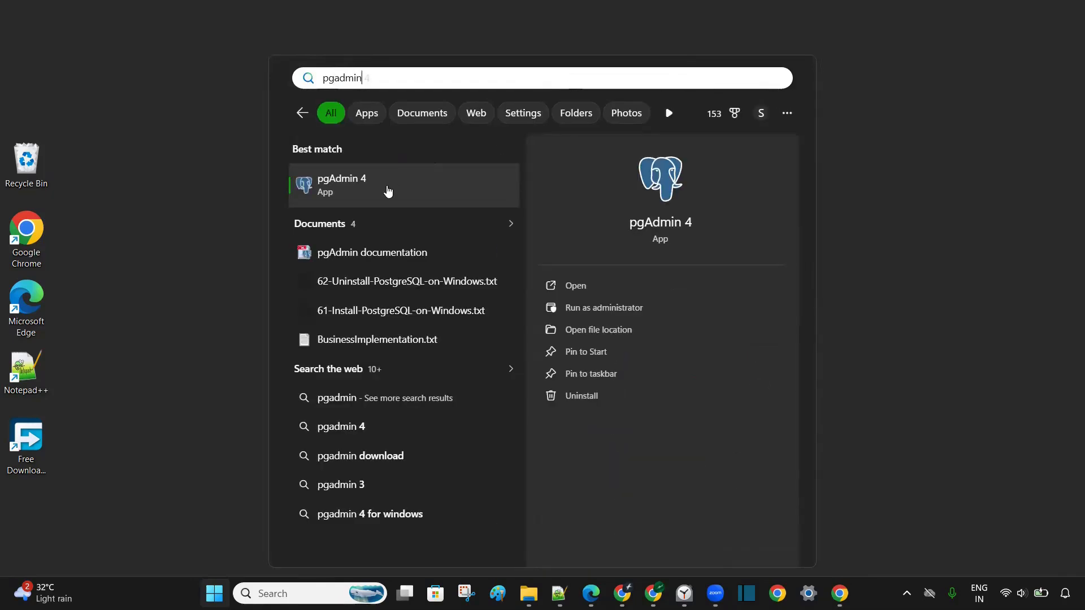
{"action": "left_click", "coordinate": [387, 190]}
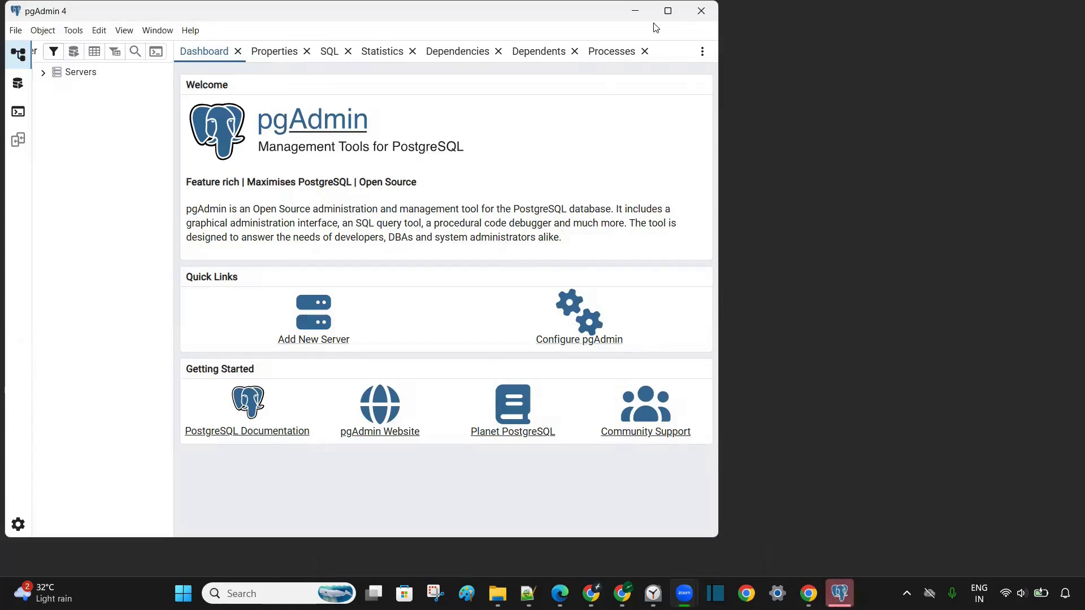
{"action": "left_click", "coordinate": [668, 13]}
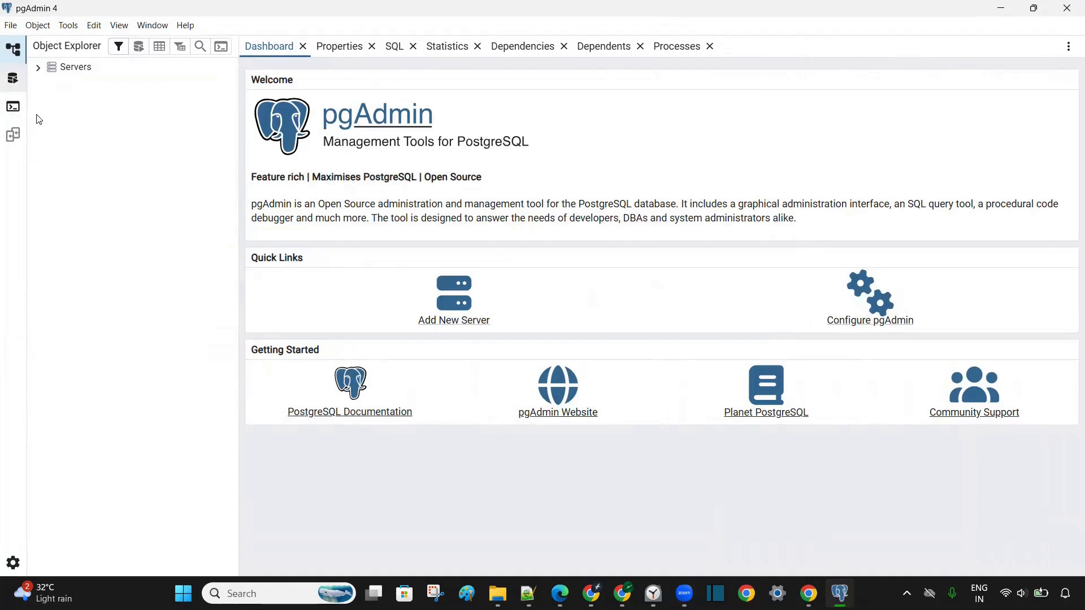
Step: Connect to the PostgreSQL 18 server by entering the password of the postgres user
{"action": "double_click", "coordinate": [115, 72]}
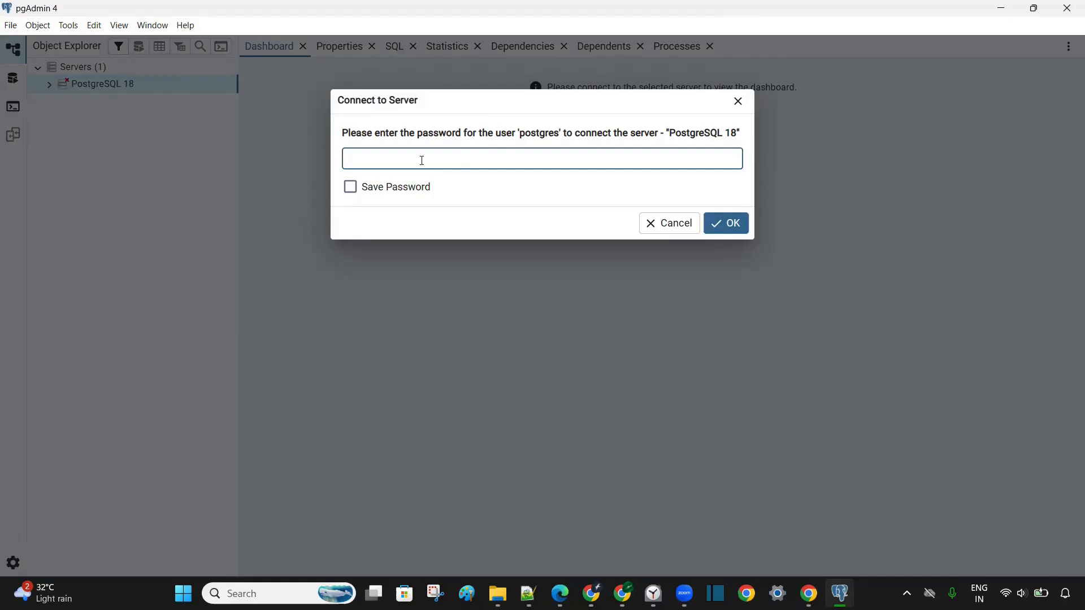
{"action": "type", "text": "••••"}
{"action": "left_click", "coordinate": [742, 223]}
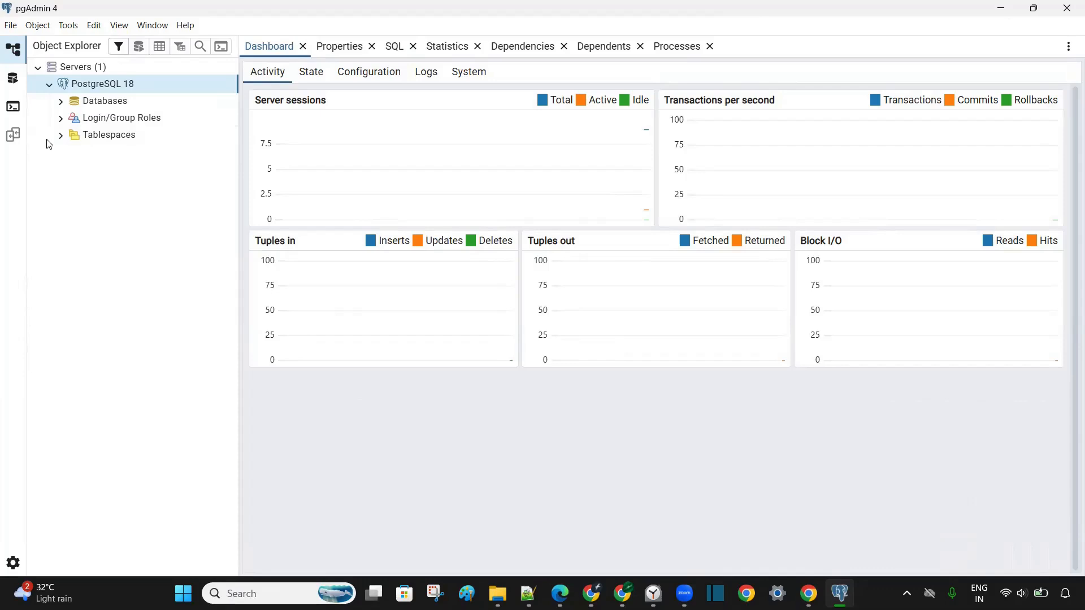
Step: Expand the postgres database under the PostgreSQL 18 server and open the Query Tool for it
{"action": "mouse_move", "coordinate": [78, 78]}
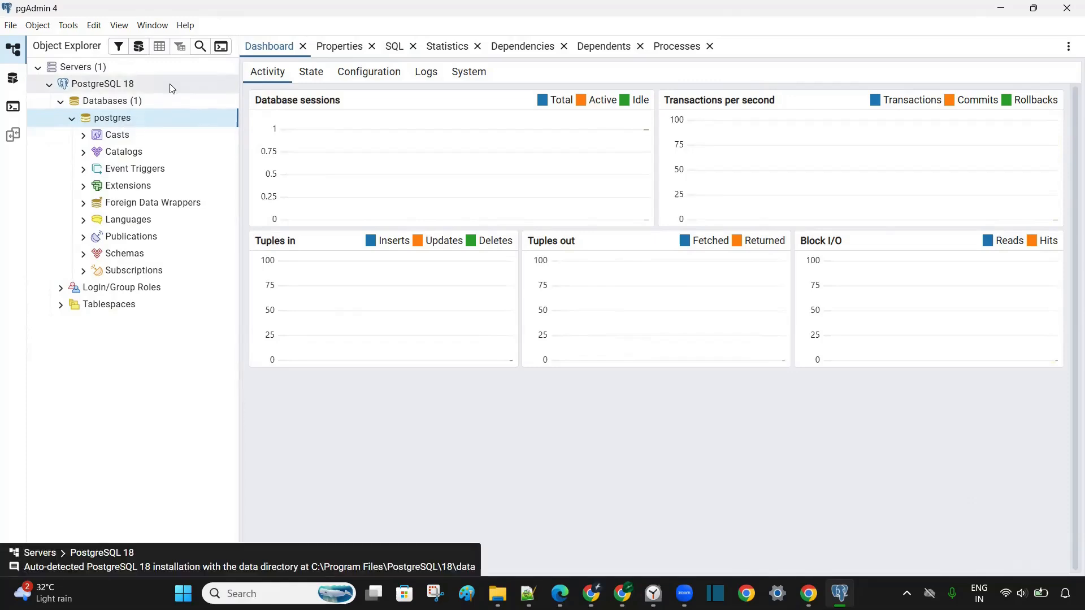
{"action": "left_click", "coordinate": [67, 26]}
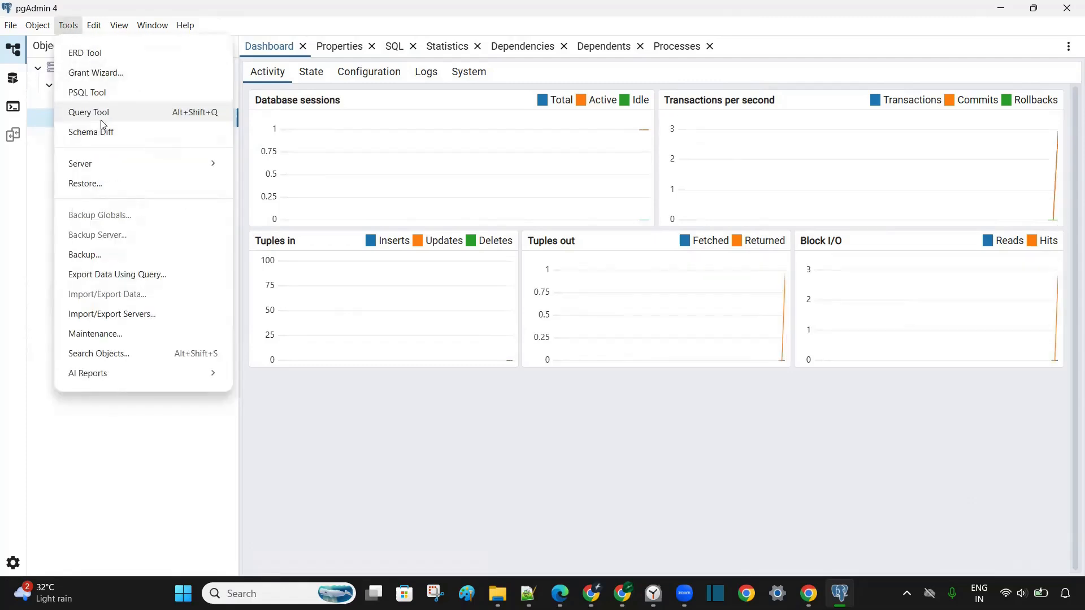
{"action": "left_click", "coordinate": [105, 115]}
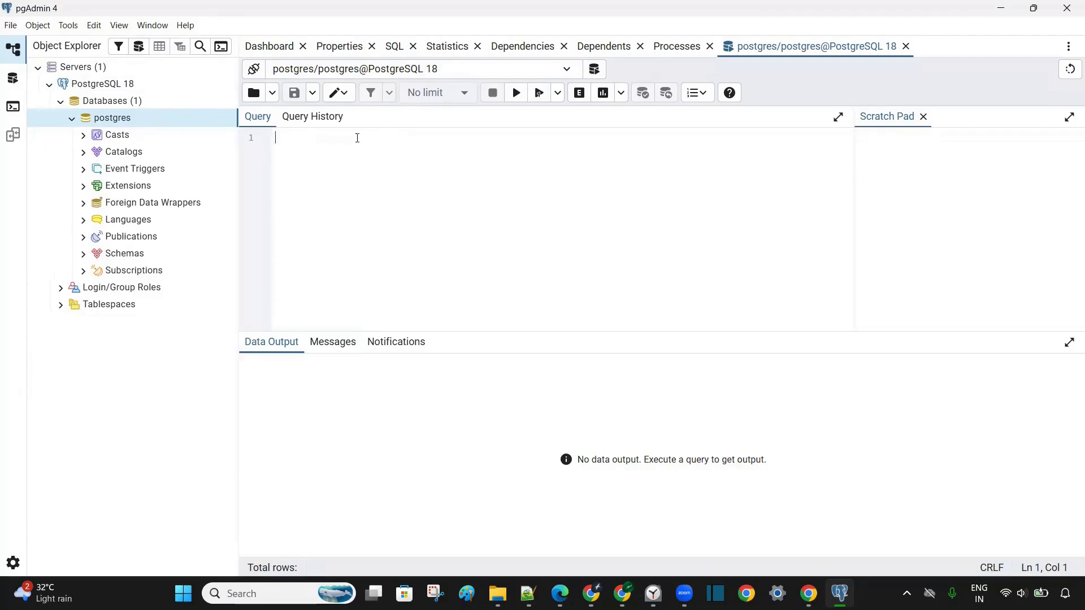
Step: Write the query SELECT VERSION(); in the Query Tool, run it and select the returned version cell
{"action": "key", "text": "Caps_Lock"}
{"action": "type", "text": "SE"}
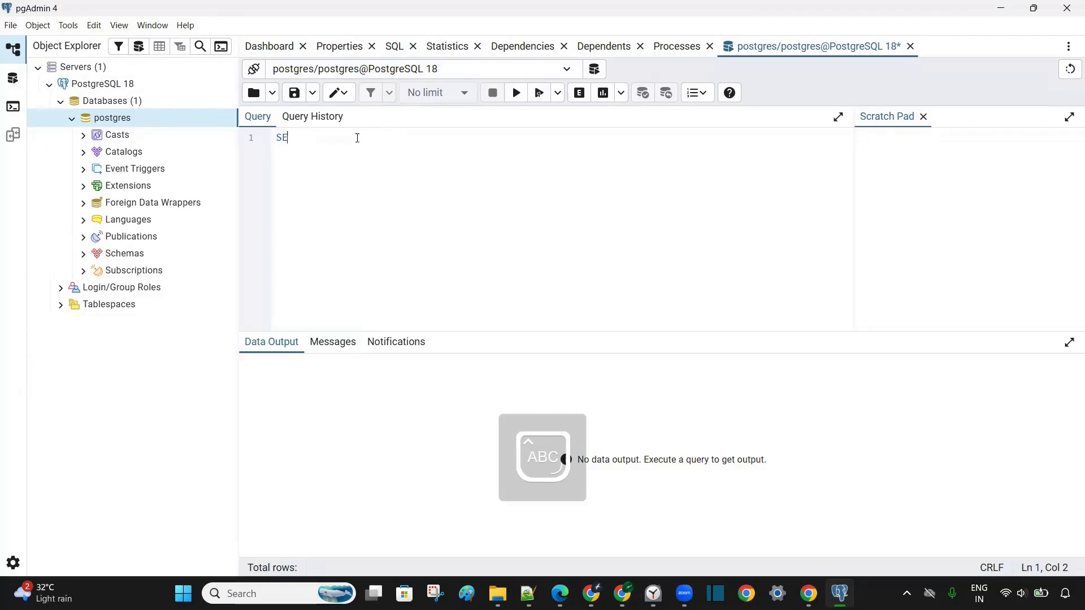
{"action": "type", "text": "LECT VER"}
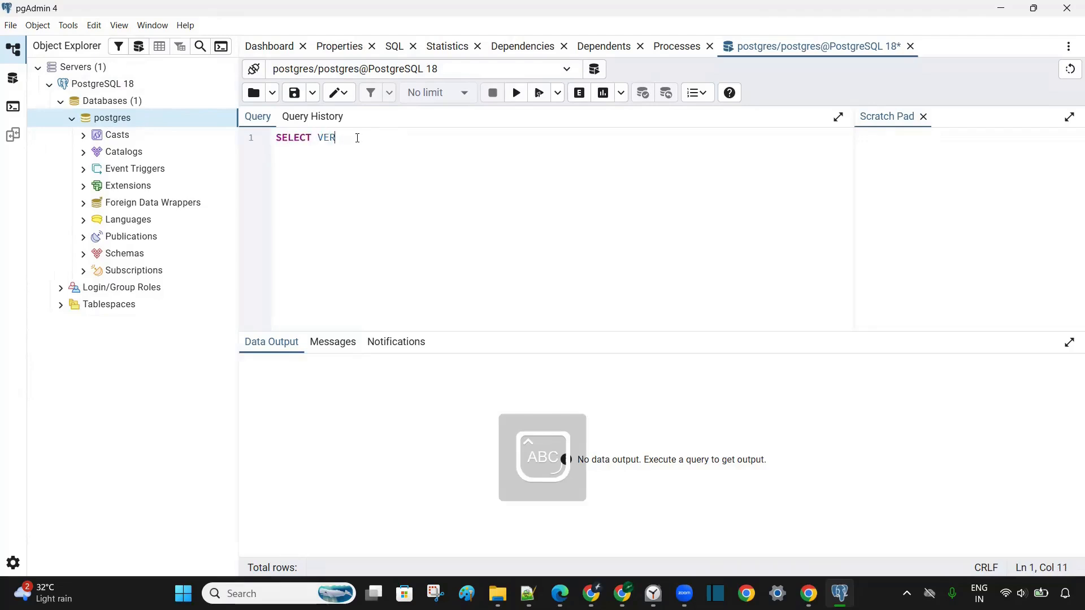
{"action": "type", "text": "SION();"}
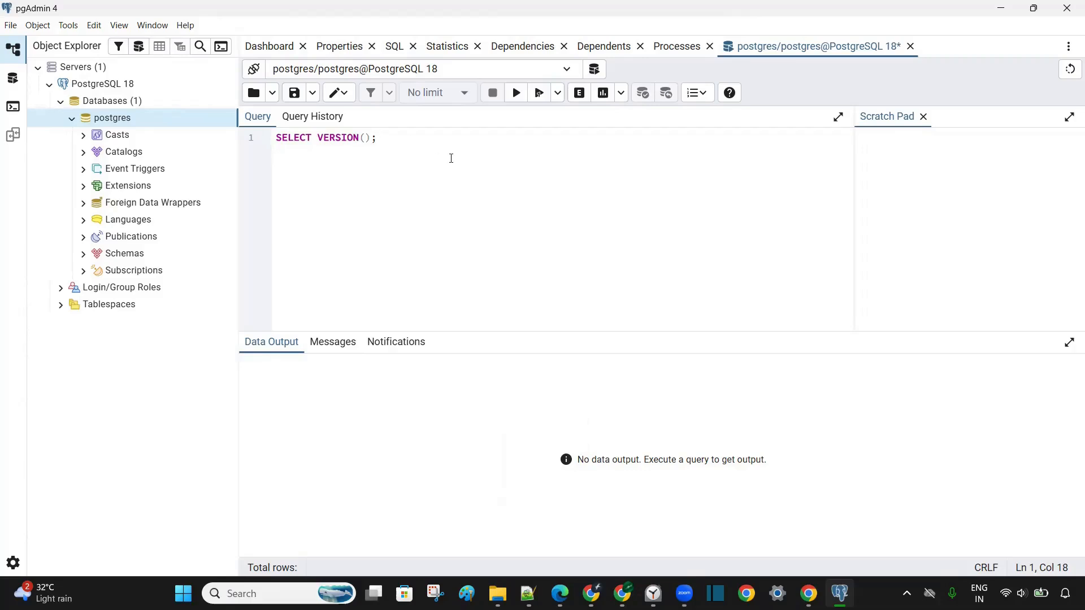
{"action": "key", "text": "Caps_Lock"}
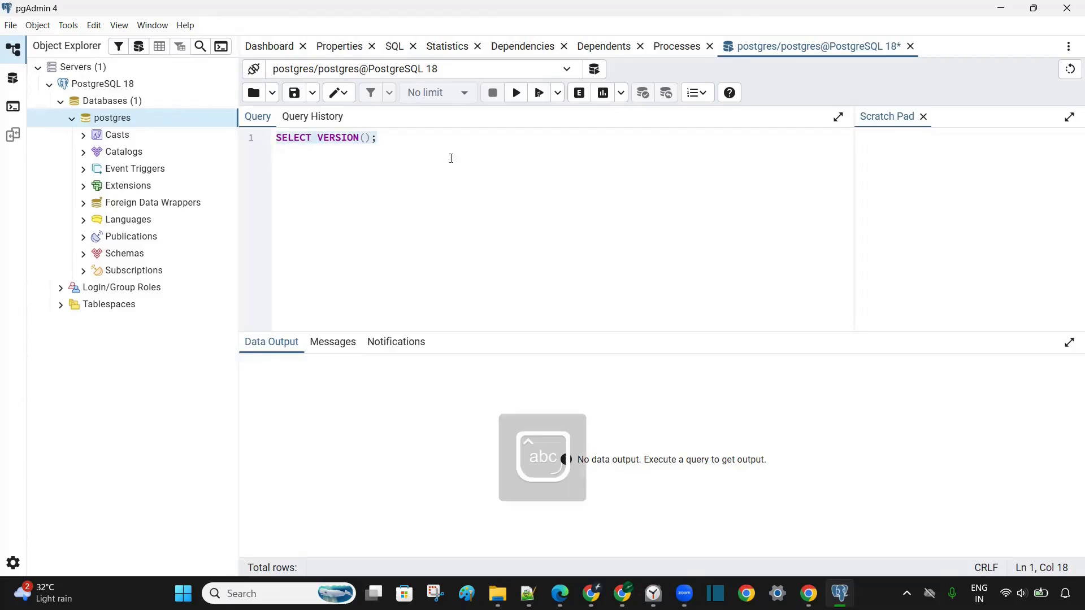
{"action": "left_click", "coordinate": [516, 98]}
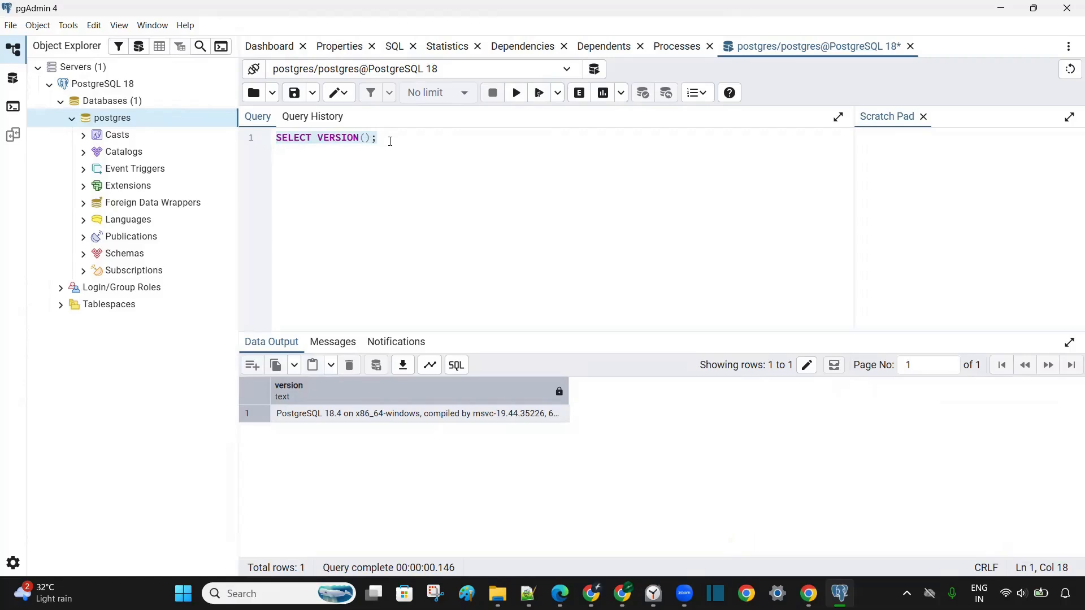
{"action": "left_click", "coordinate": [312, 418]}
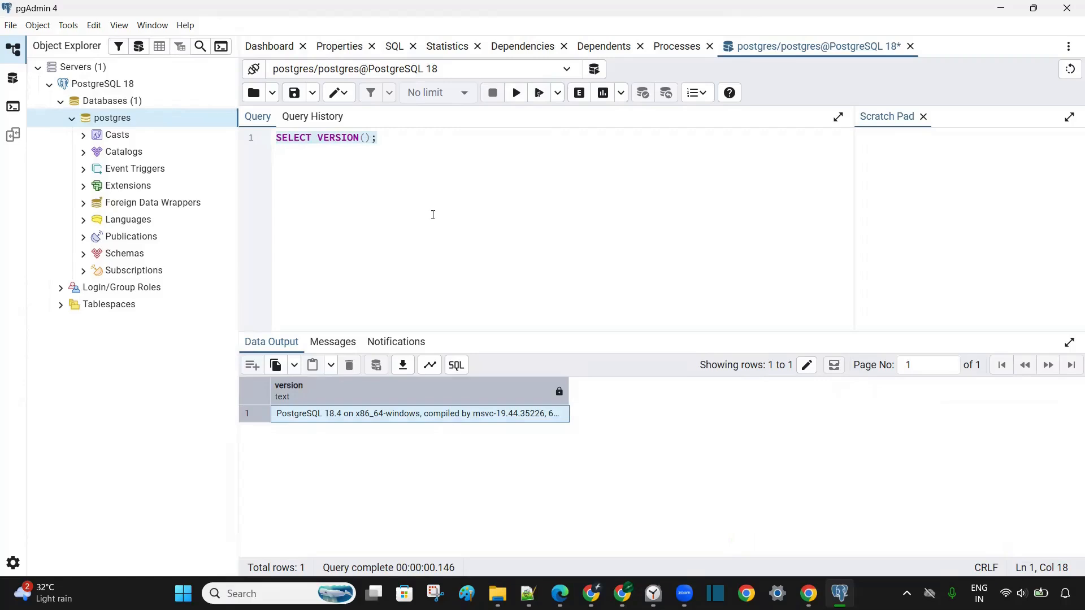
{"action": "left_click", "coordinate": [400, 139]}
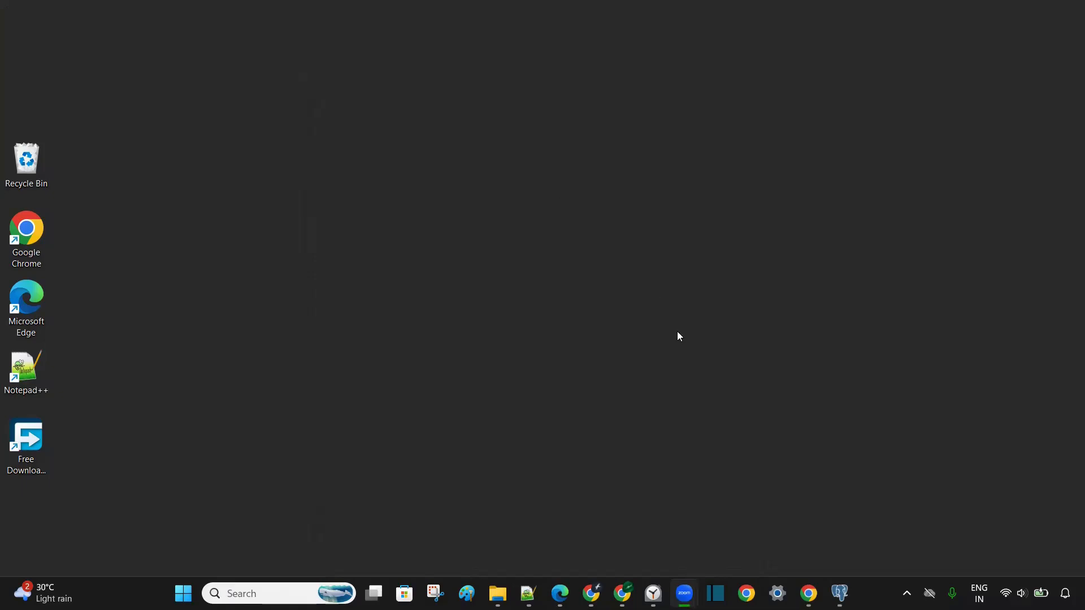
Step: Search Windows for psql and launch SQL Shell (psql)
{"action": "key", "text": "super"}
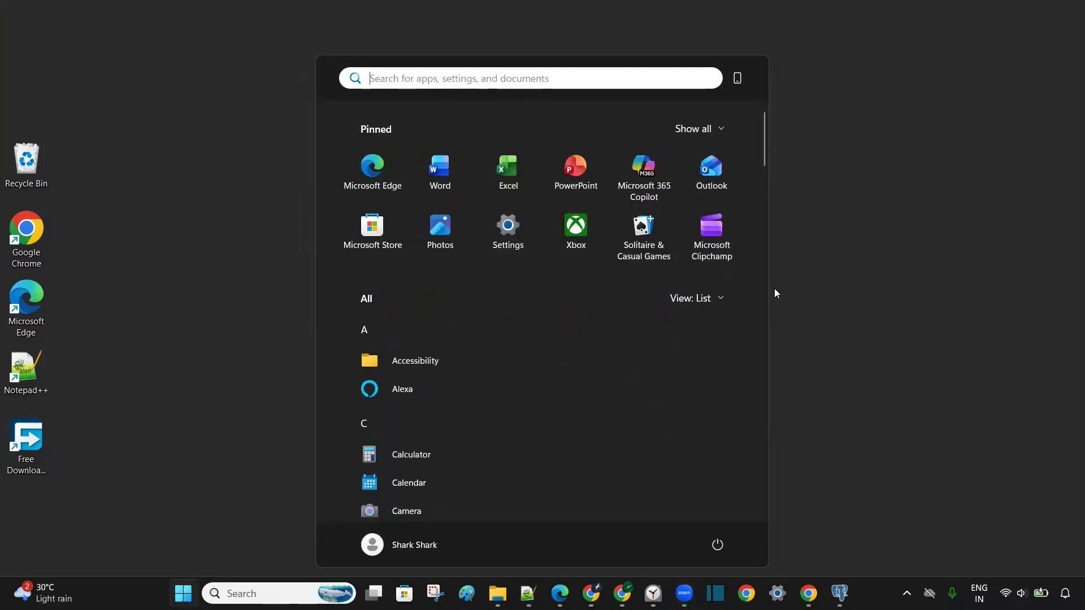
{"action": "type", "text": "psql"}
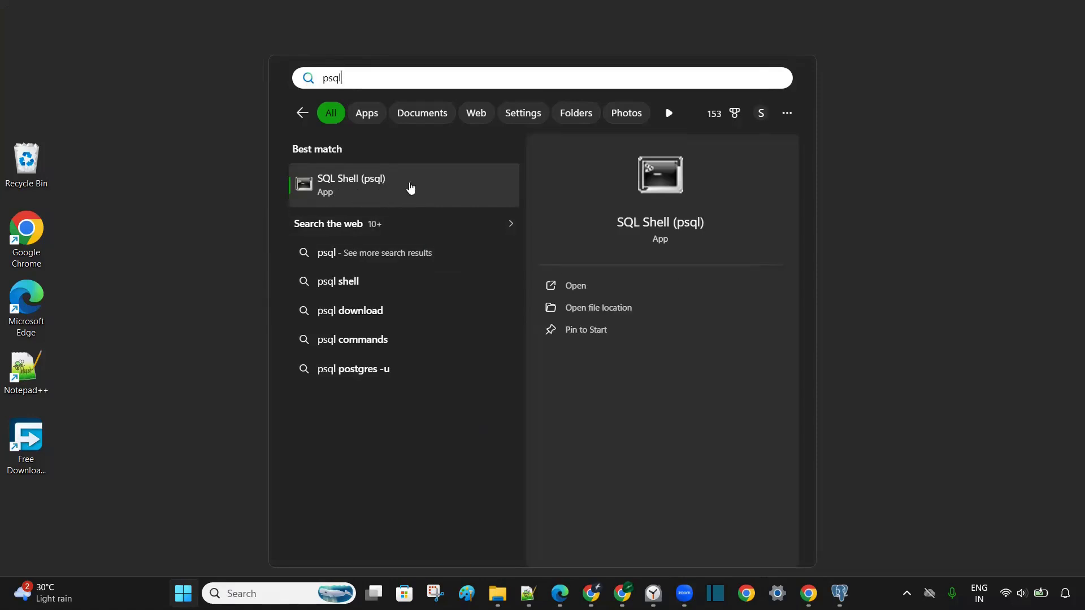
{"action": "left_click", "coordinate": [410, 189]}
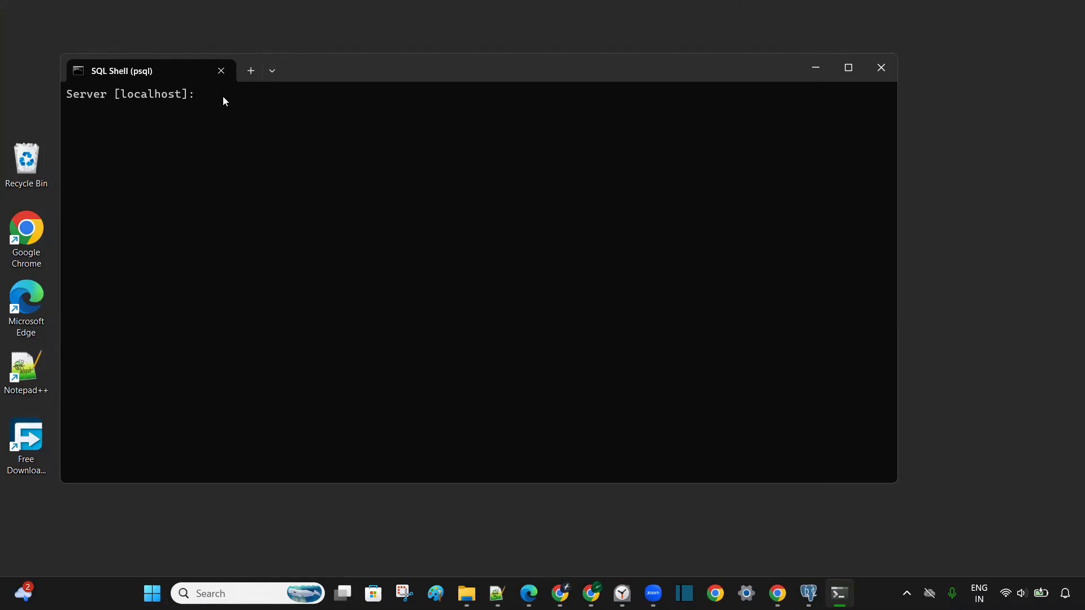
Step: Connect with the default server, database, port and username plus the postgres user's password, and enter the query select version()
{"action": "key", "text": "Return"}
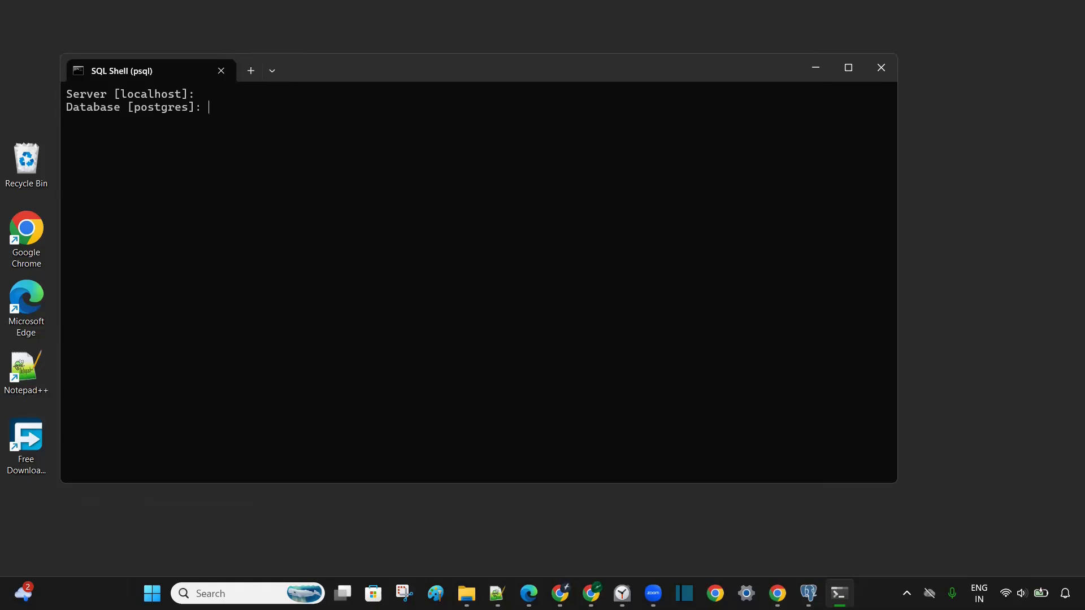
{"action": "key", "text": "Return"}
{"action": "key", "text": "Return"}
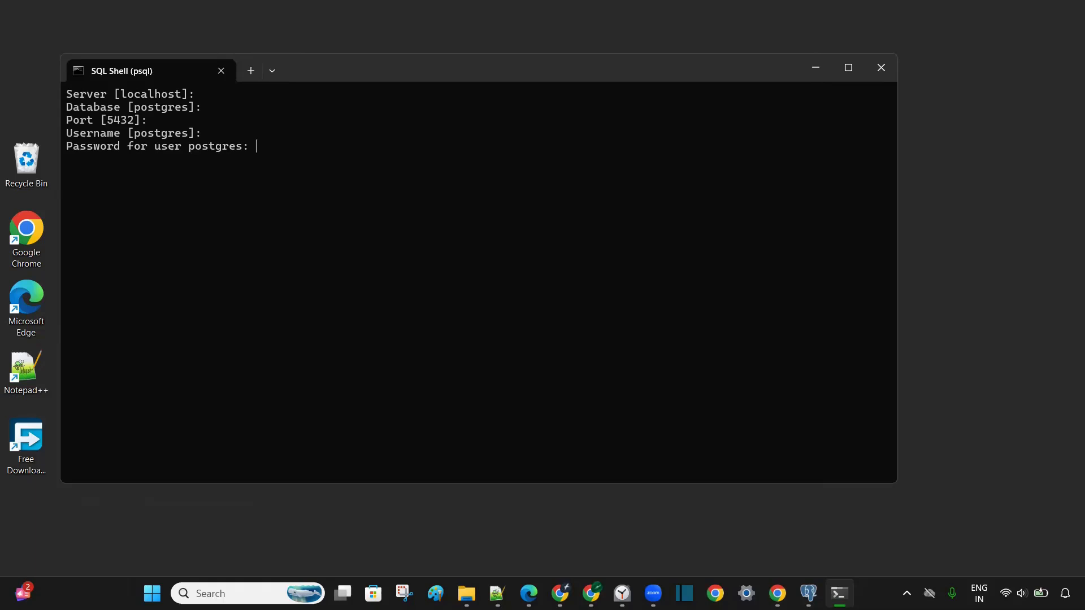
{"action": "key", "text": "Return"}
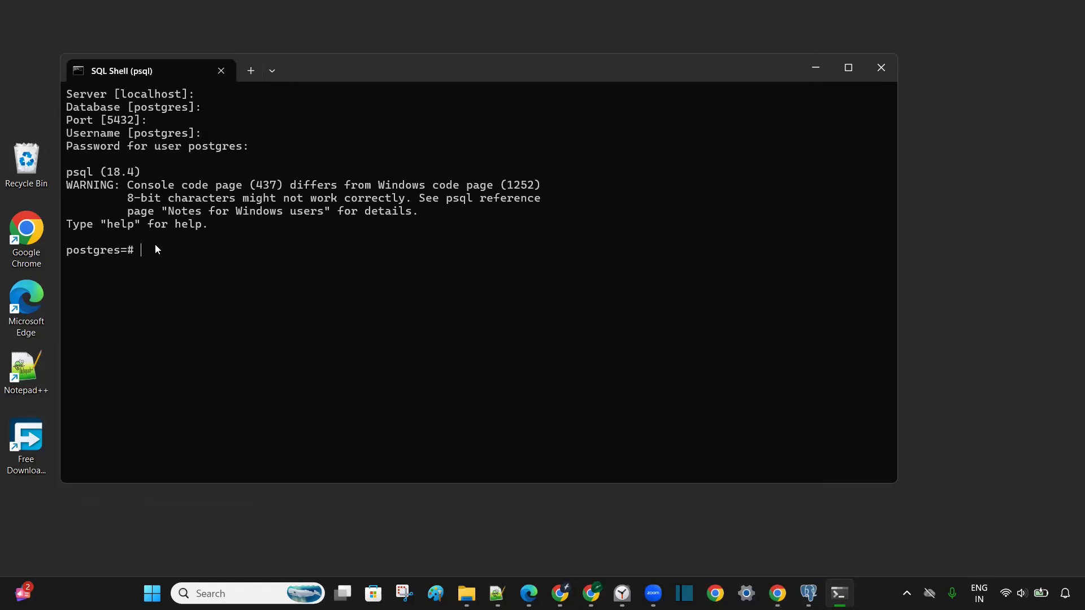
{"action": "type", "text": "select version()"}
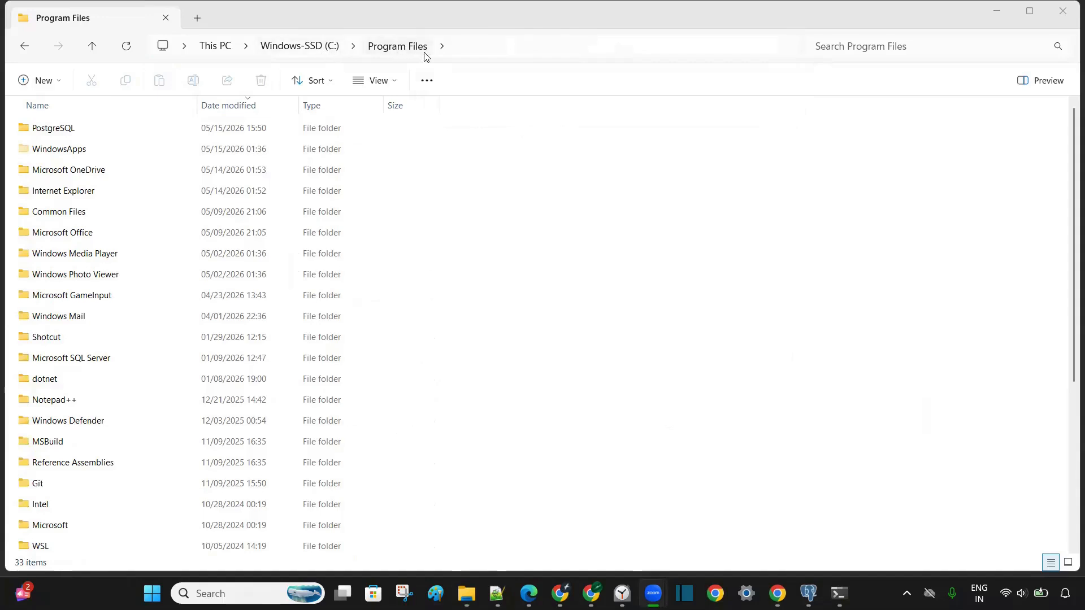
Step: In File Explorer, open the PostgreSQL\18\bin folder under Program Files and locate psql.exe and postgres.exe
{"action": "left_click", "coordinate": [83, 130]}
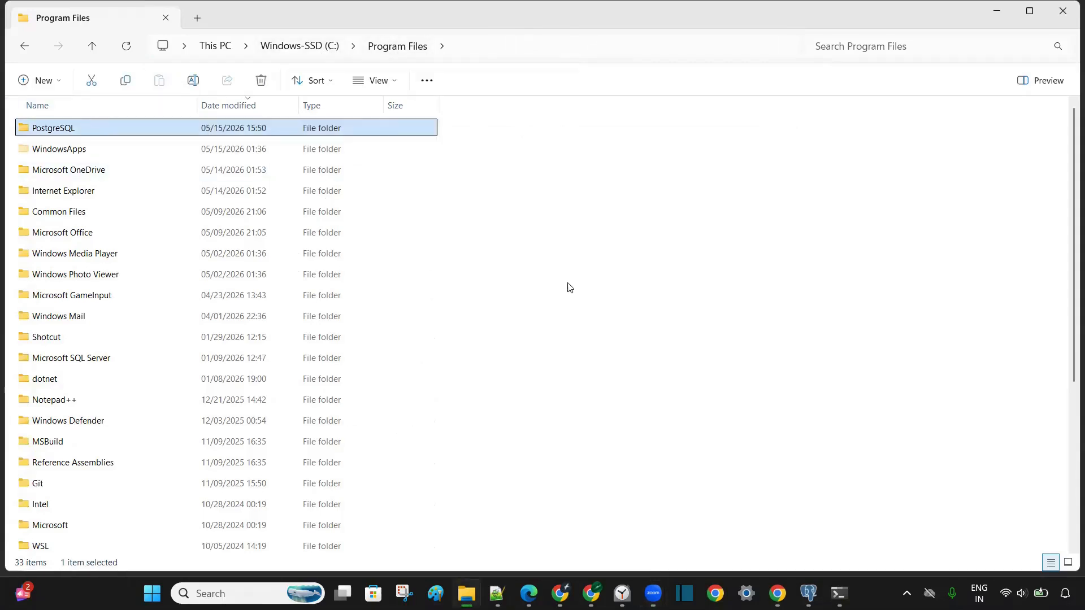
{"action": "key", "text": "Return"}
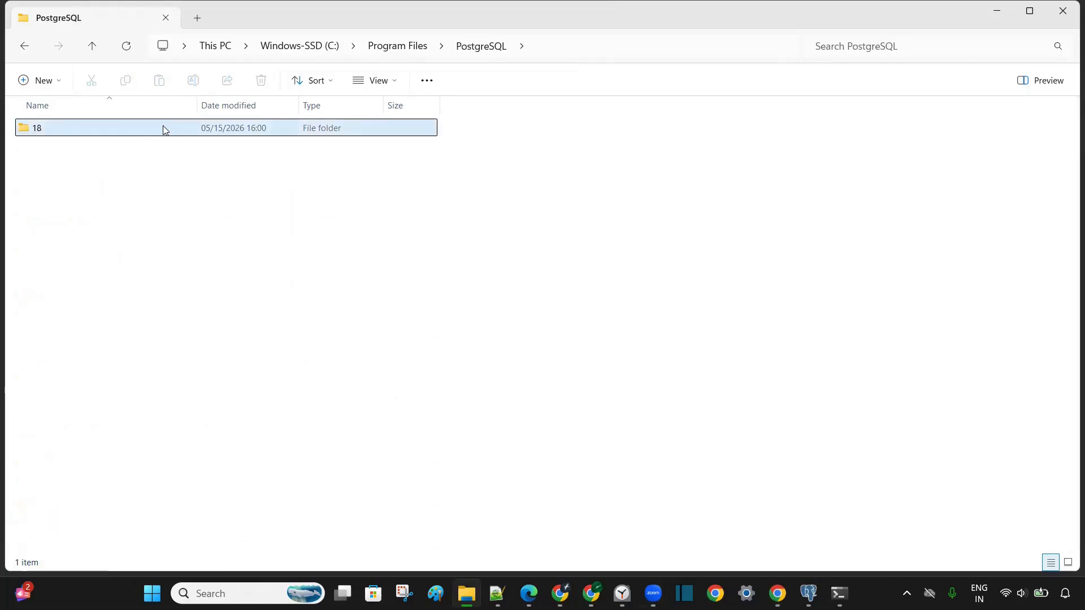
{"action": "double_click", "coordinate": [140, 130]}
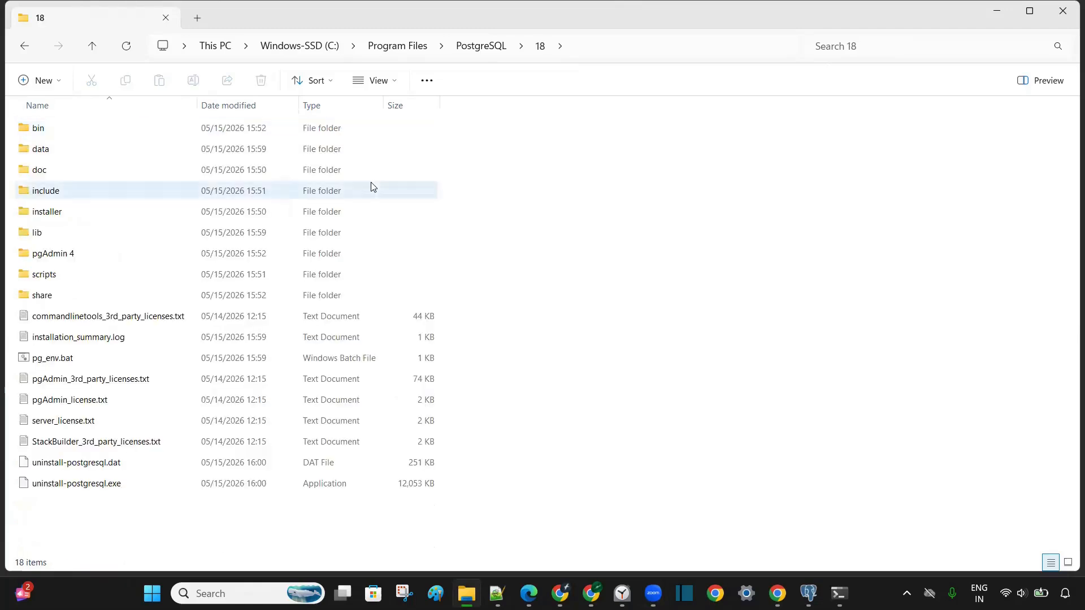
{"action": "double_click", "coordinate": [163, 131]}
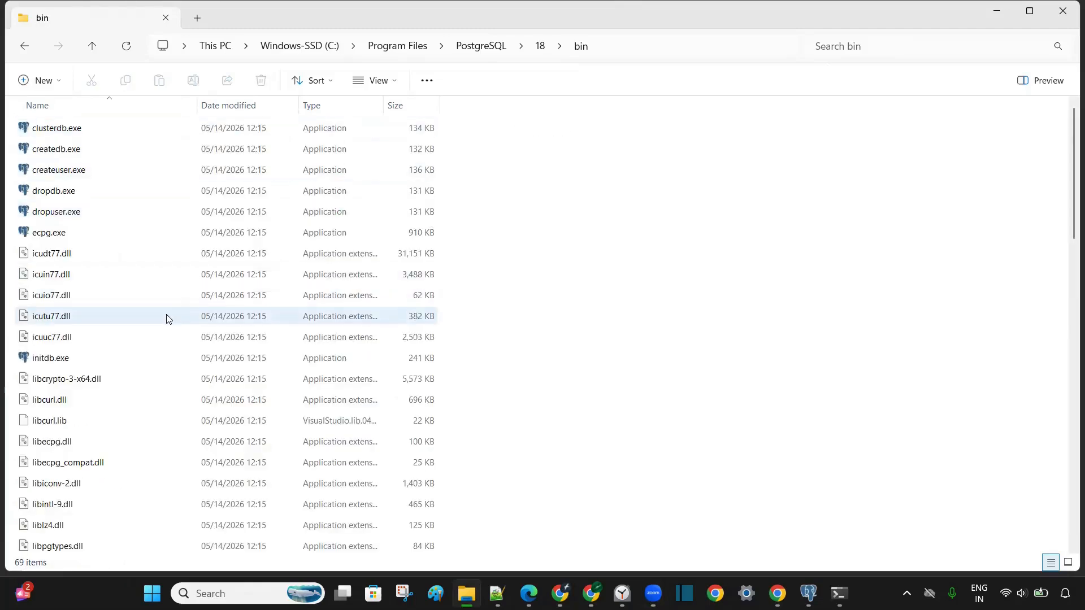
{"action": "left_click", "coordinate": [166, 319]}
{"action": "type", "text": "ps"}
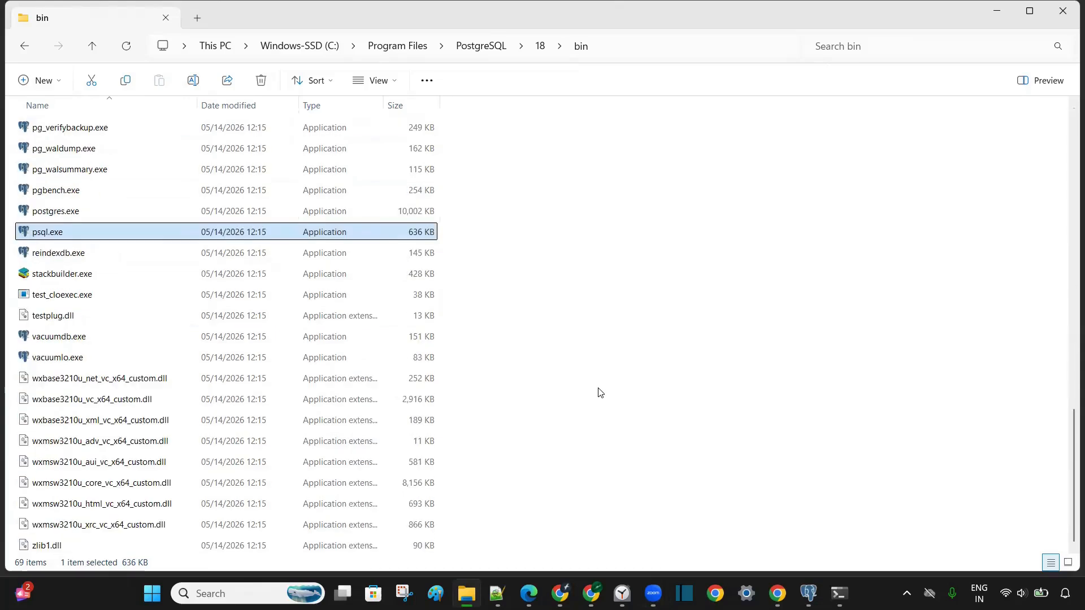
{"action": "key", "text": "Up"}
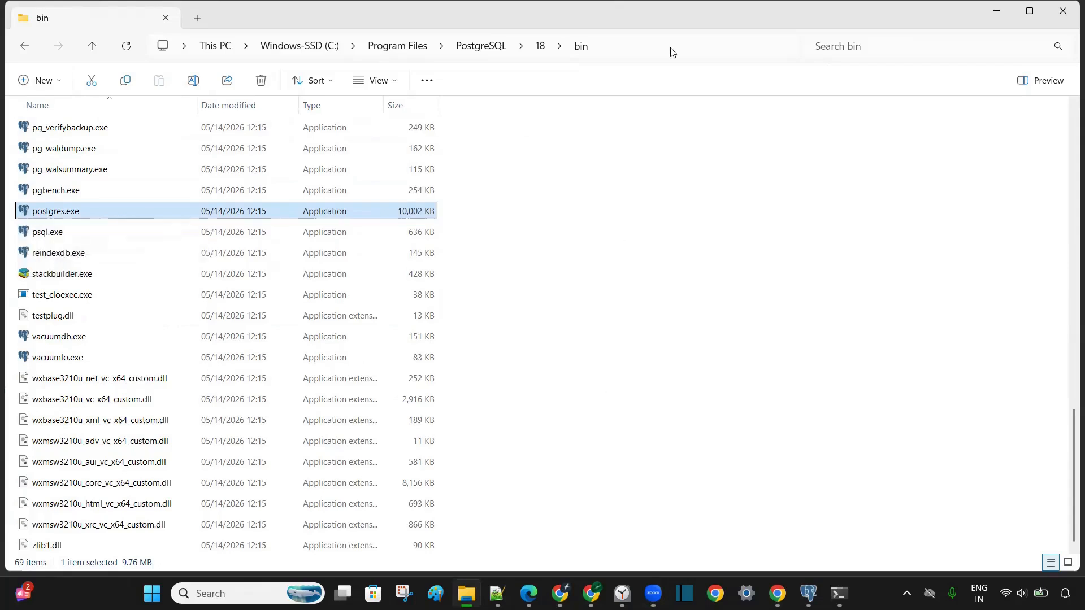
Step: Copy the full path of the bin folder, C:\Program Files\PostgreSQL\18\bin
{"action": "left_click", "coordinate": [654, 48]}
{"action": "key", "text": "ctrl+c"}
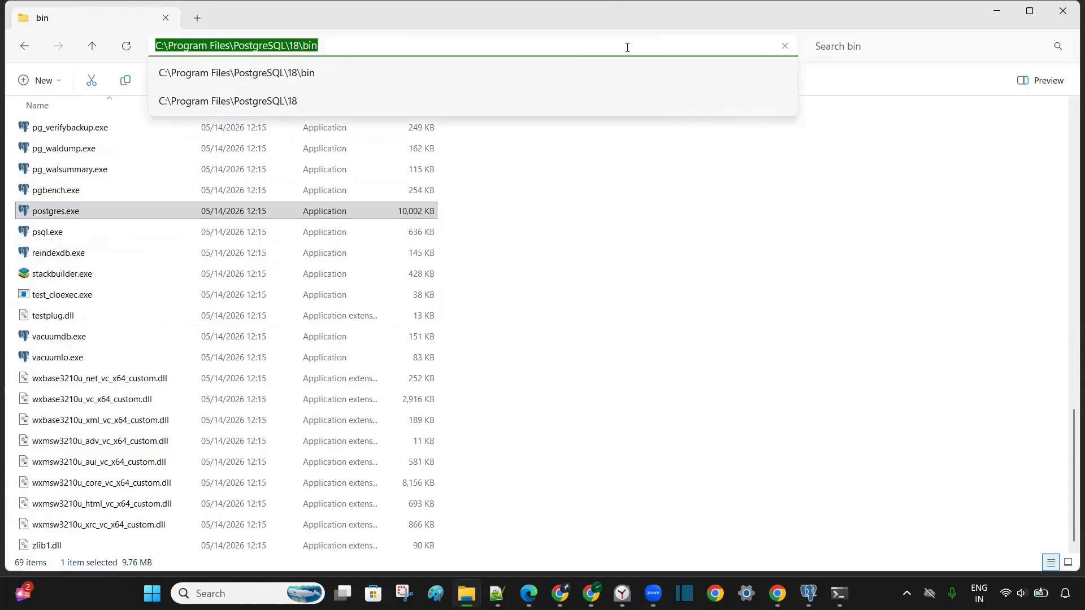
{"action": "left_click", "coordinate": [741, 287]}
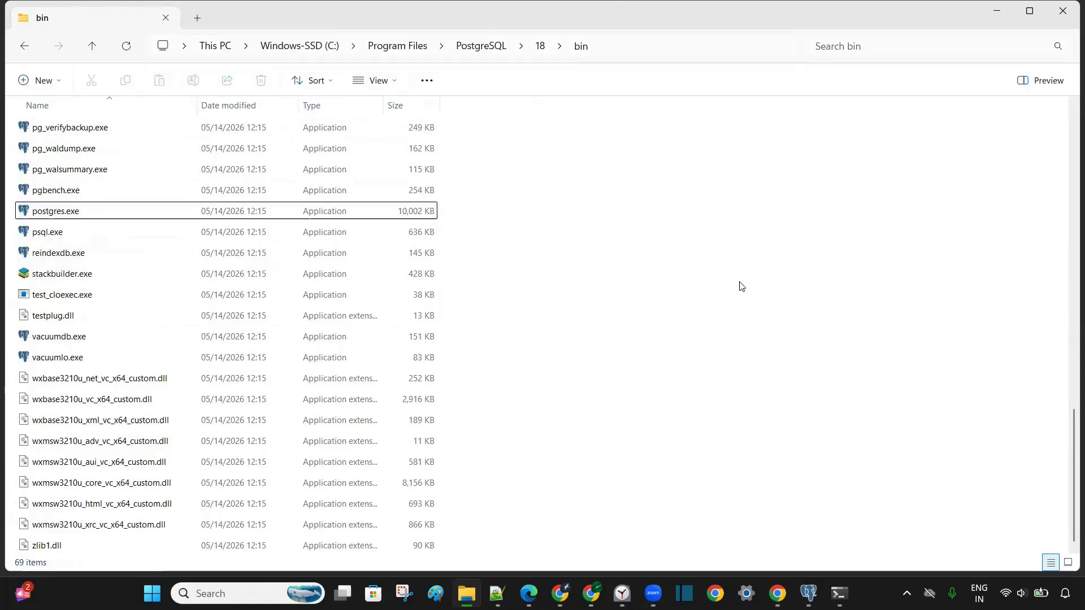
Step: Run sysdm.cpl and open the Environment Variables settings from the advanced System Properties
{"action": "key", "text": "super+r"}
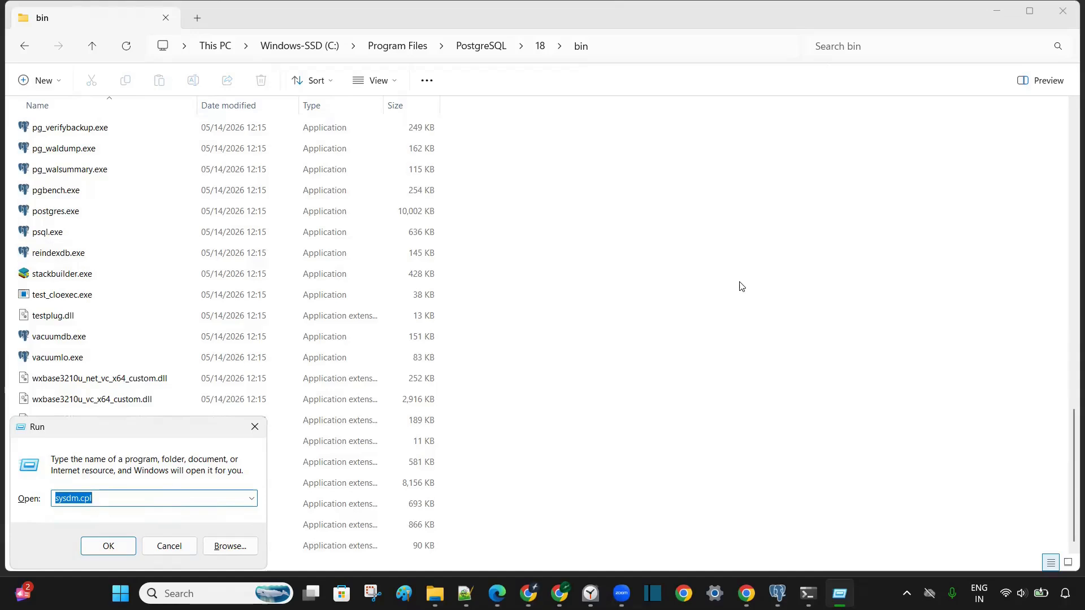
{"action": "key", "text": "Return"}
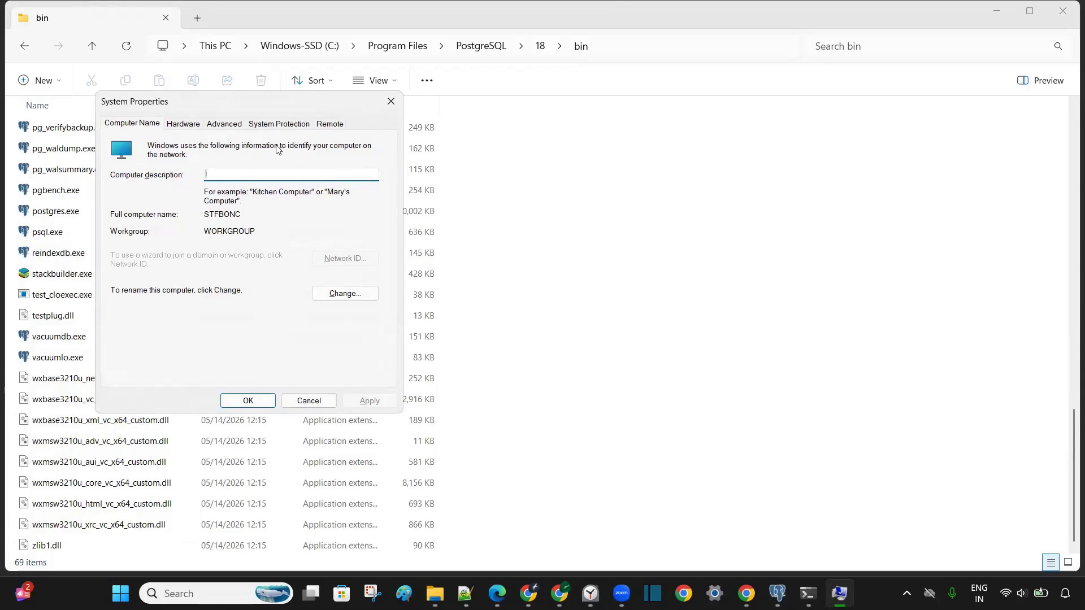
{"action": "left_click", "coordinate": [226, 125]}
{"action": "left_click", "coordinate": [351, 362]}
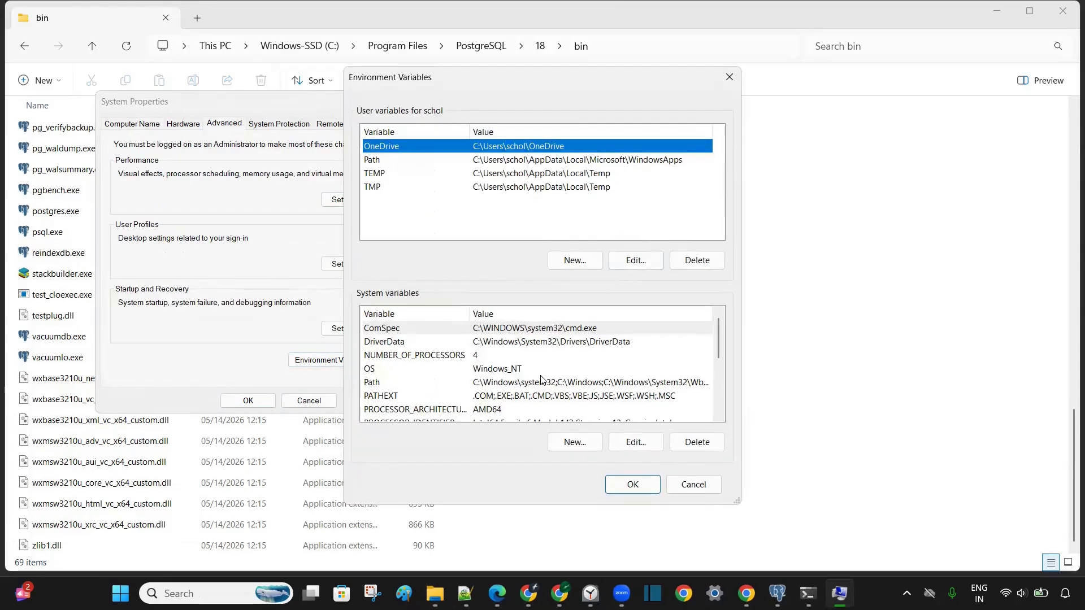
Step: Add C:\Program Files\PostgreSQL\18\bin as a new entry of the system Path variable and save all the open settings dialogs
{"action": "left_click", "coordinate": [571, 383]}
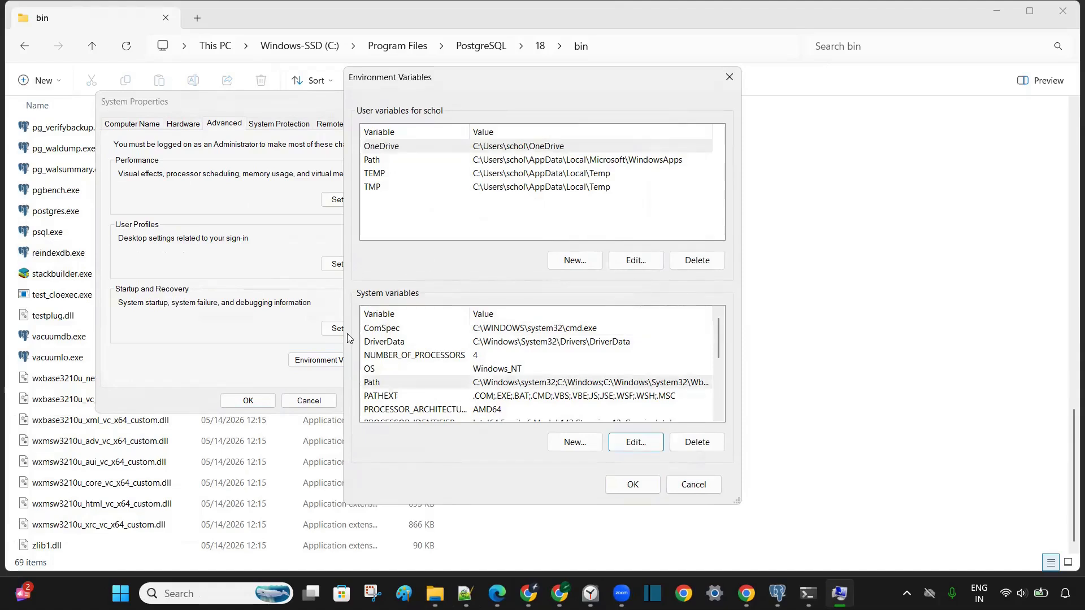
{"action": "left_click", "coordinate": [528, 382]}
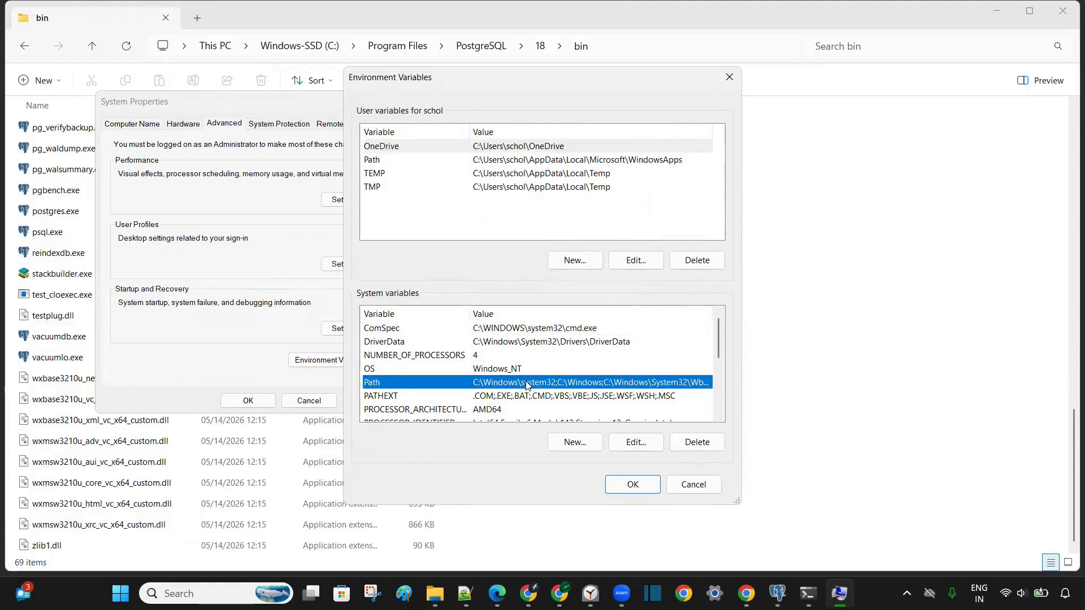
{"action": "left_click", "coordinate": [642, 446]}
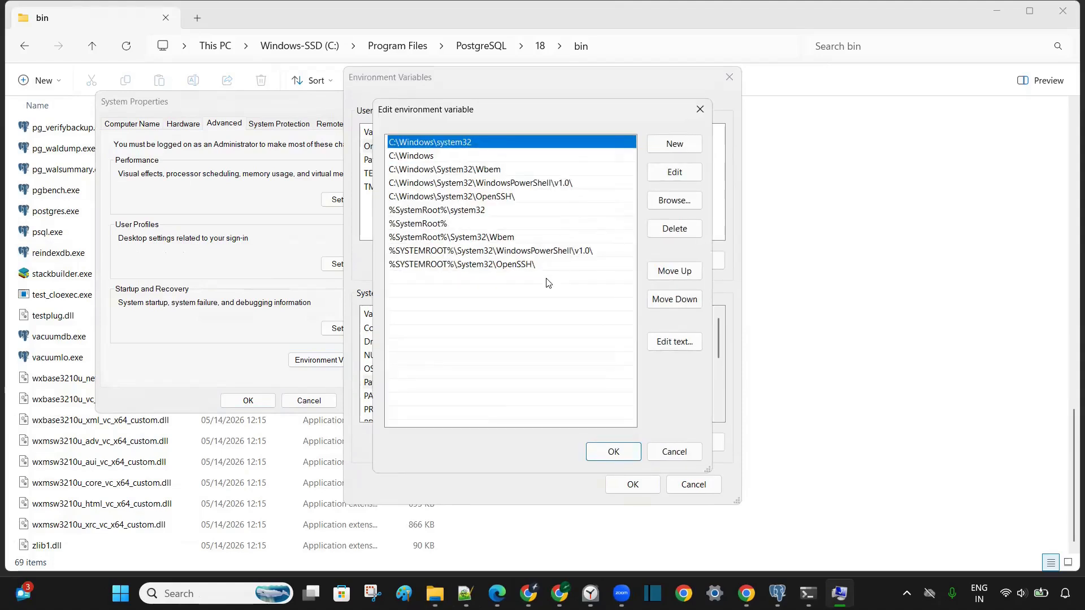
{"action": "left_click", "coordinate": [675, 144]}
{"action": "key", "text": "ctrl+v"}
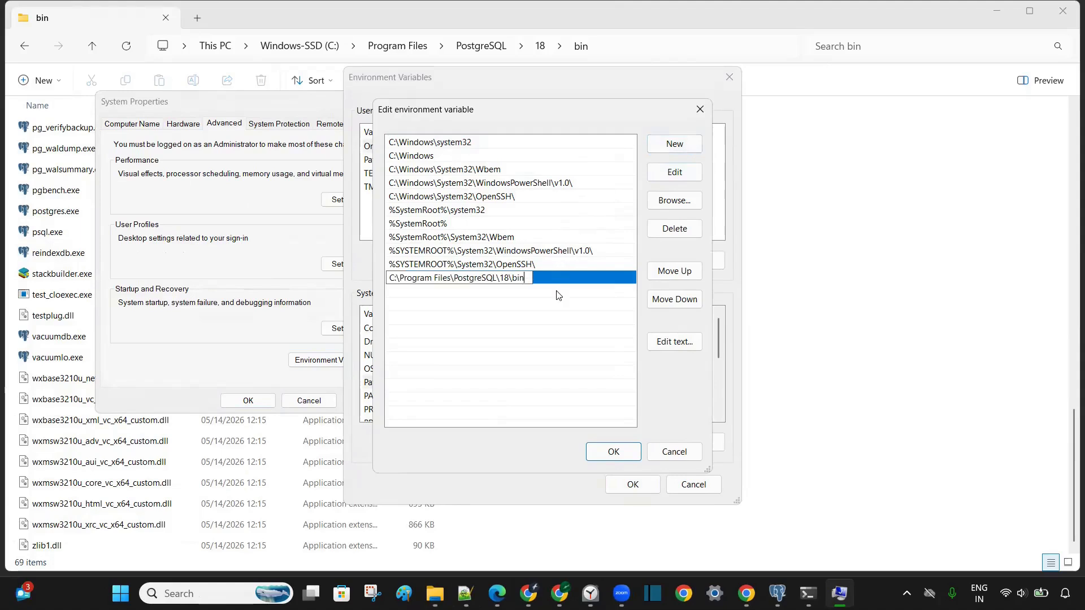
{"action": "left_click", "coordinate": [610, 453]}
{"action": "left_click", "coordinate": [633, 483]}
{"action": "left_click", "coordinate": [248, 400]}
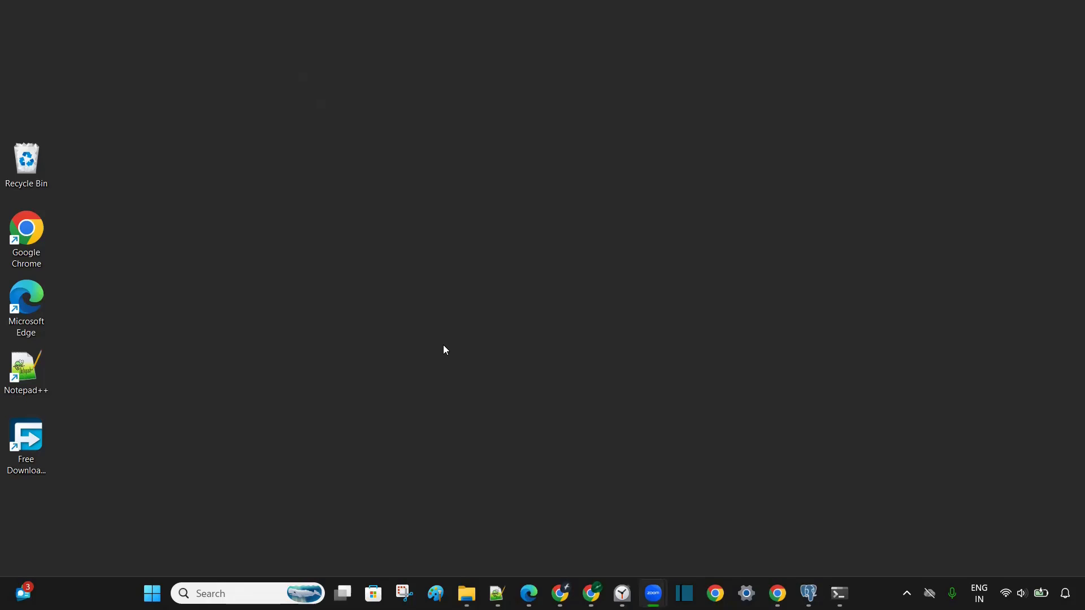
Step: Open a Command Prompt with cmd and check the installed client version with psql --version
{"action": "key", "text": "super+r"}
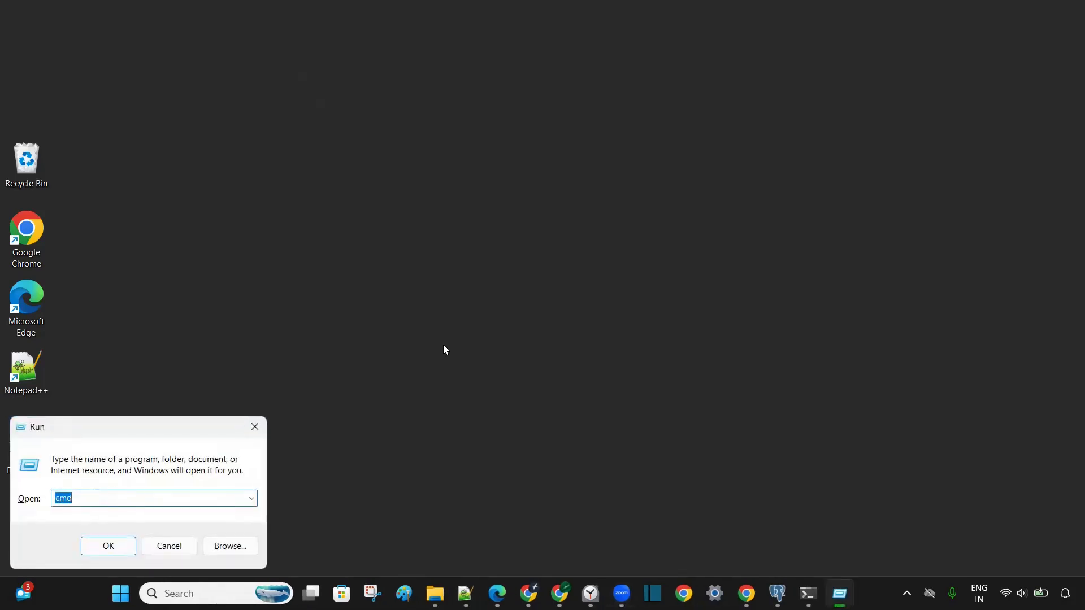
{"action": "key", "text": "Return"}
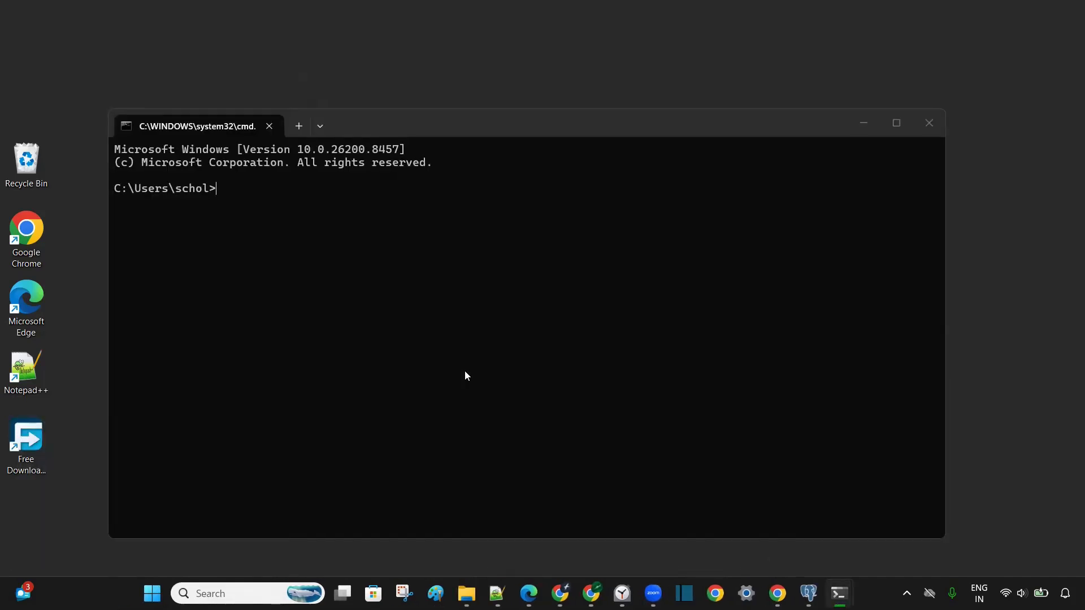
{"action": "type", "text": "psql --version"}
{"action": "key", "text": "Return"}
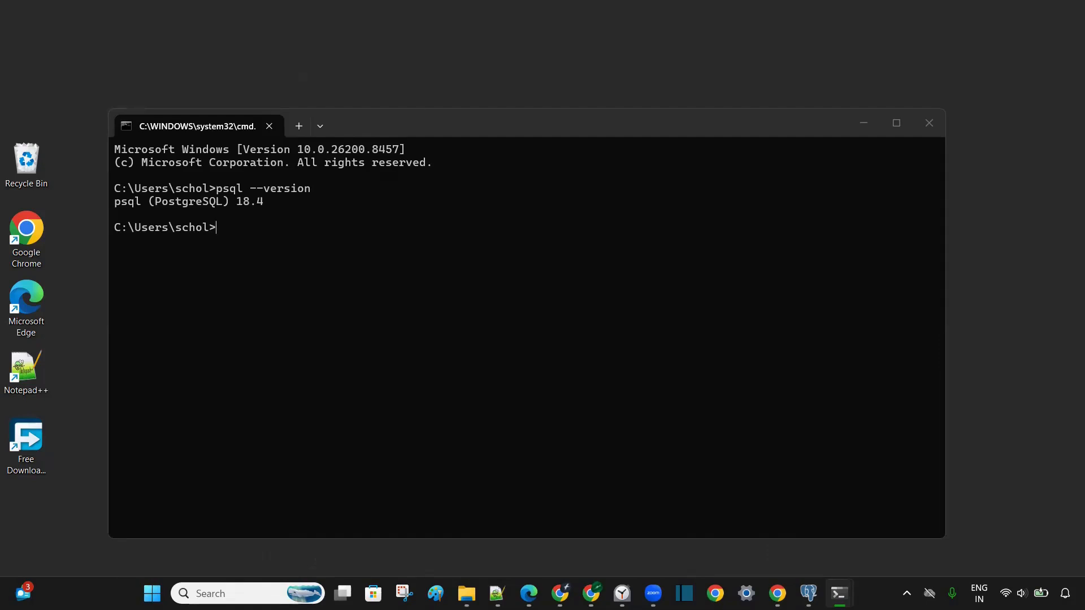
Step: Connect with psql -U postgres, enter the postgres user's password, and run select version();
{"action": "type", "text": "psql -U postgres"}
{"action": "key", "text": "Return"}
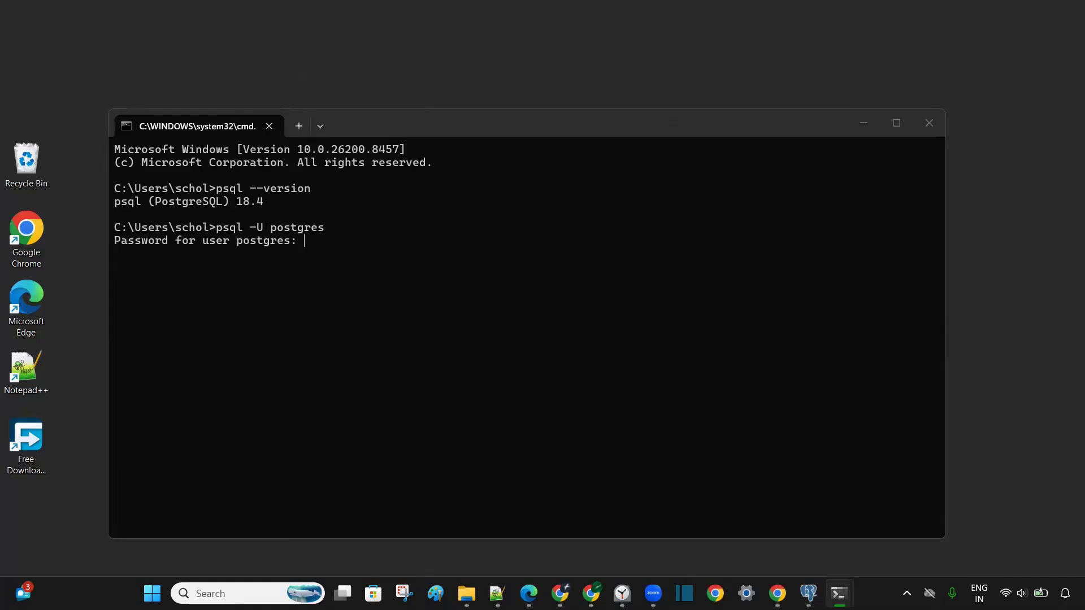
{"action": "key", "text": "Return"}
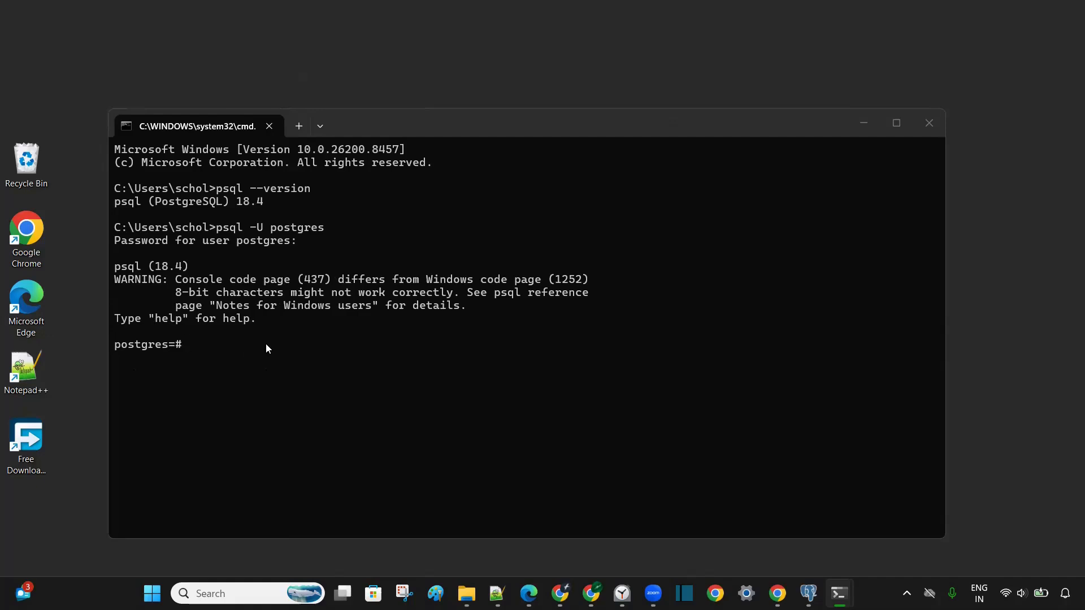
{"action": "type", "text": "select version();"}
{"action": "key", "text": "Return"}
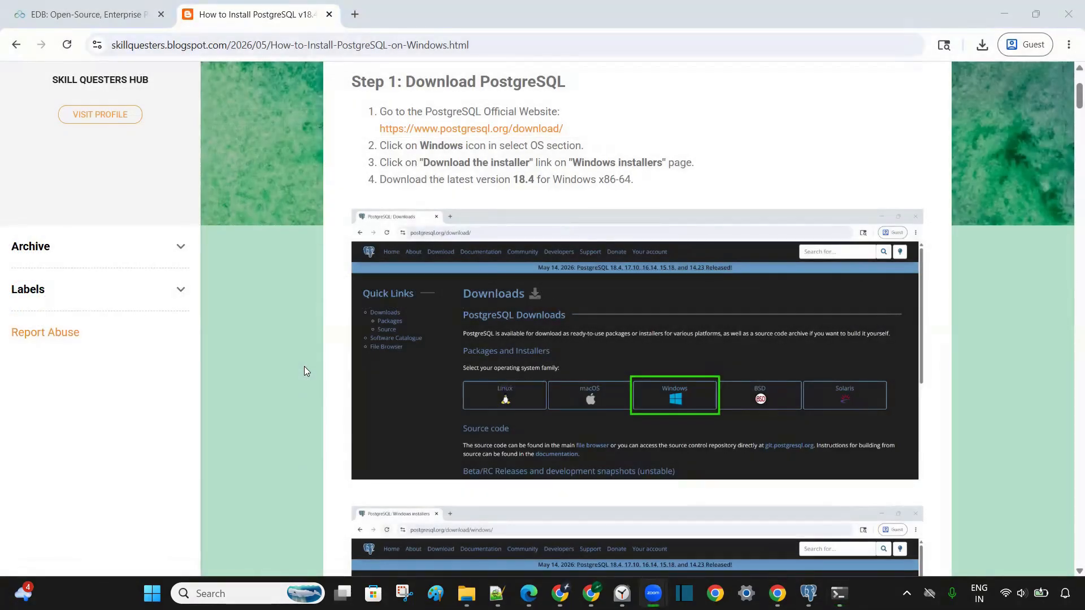
Step: Review the download and installation steps in the blog guide on installing PostgreSQL on Windows
{"action": "scroll", "coordinate": [304, 367], "scroll_direction": "down", "scroll_amount": 1}
{"action": "scroll", "coordinate": [304, 367], "scroll_direction": "down", "scroll_amount": 1}
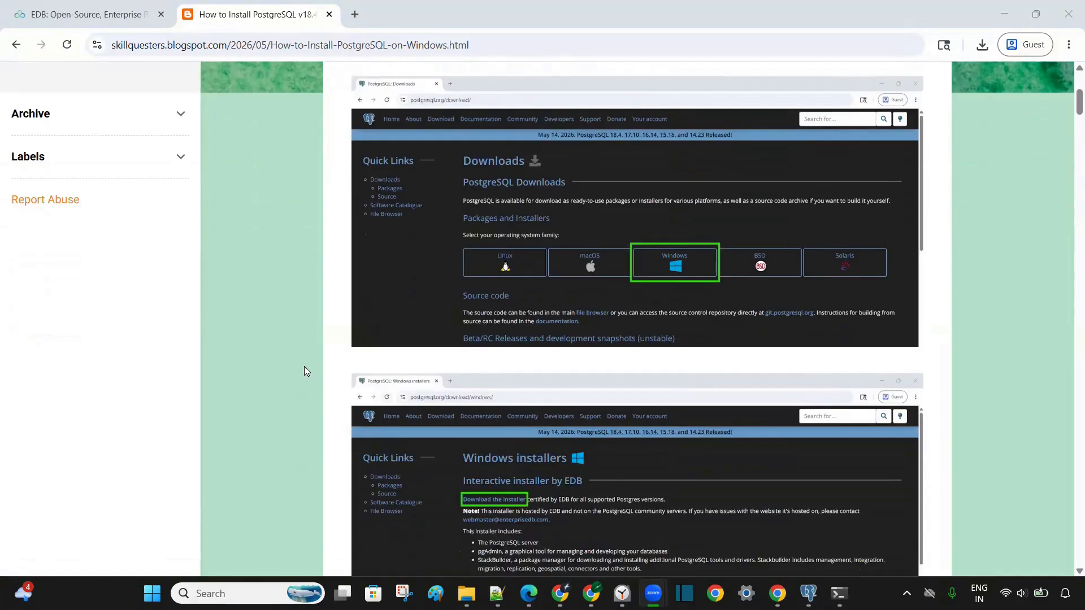
{"action": "scroll", "coordinate": [304, 371], "scroll_direction": "down", "scroll_amount": 5}
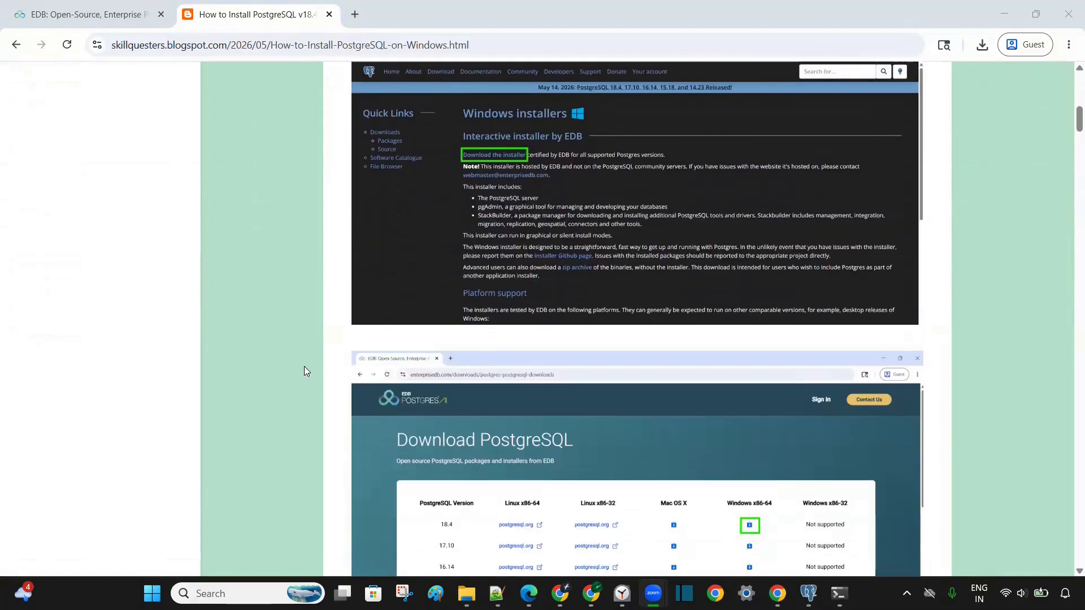
{"action": "scroll", "coordinate": [304, 371], "scroll_direction": "down", "scroll_amount": 1}
{"action": "scroll", "coordinate": [304, 371], "scroll_direction": "down", "scroll_amount": 2}
{"action": "scroll", "coordinate": [304, 371], "scroll_direction": "down", "scroll_amount": 3}
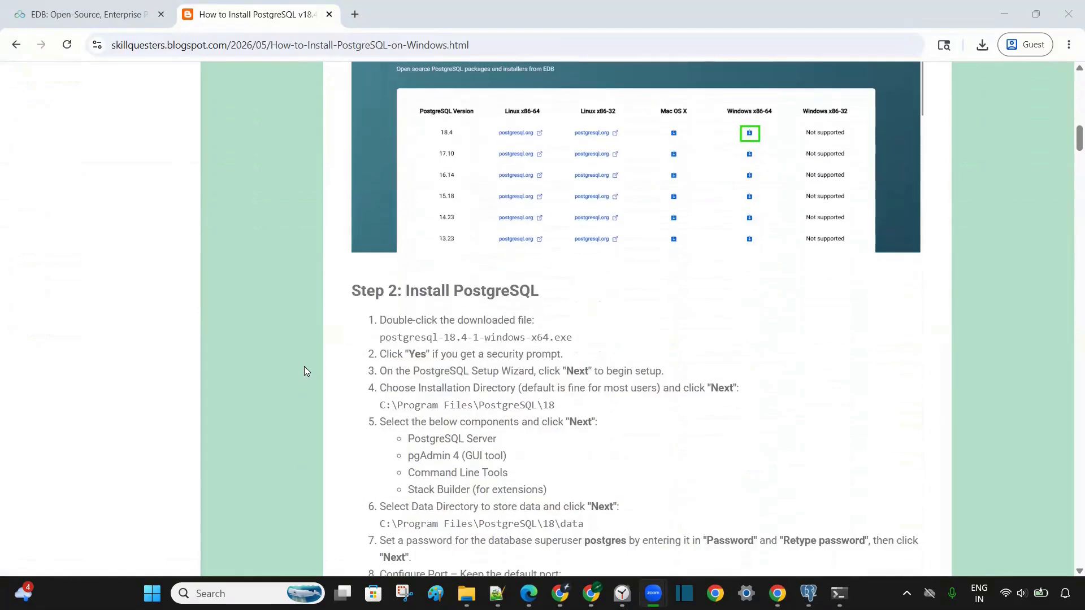
{"action": "scroll", "coordinate": [304, 371], "scroll_direction": "down", "scroll_amount": 5}
{"action": "scroll", "coordinate": [304, 371], "scroll_direction": "down", "scroll_amount": 1}
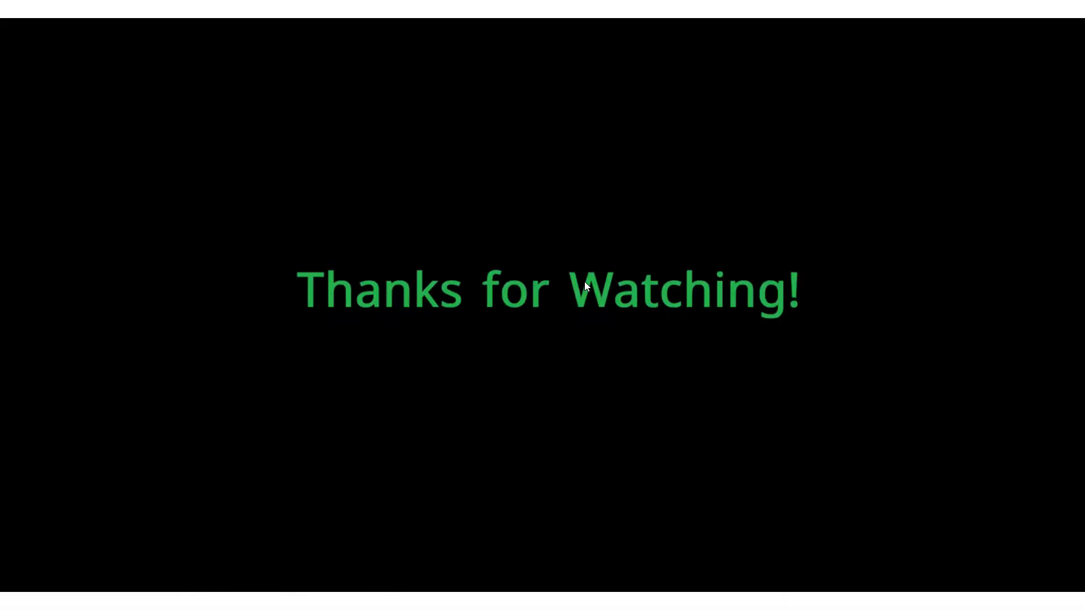